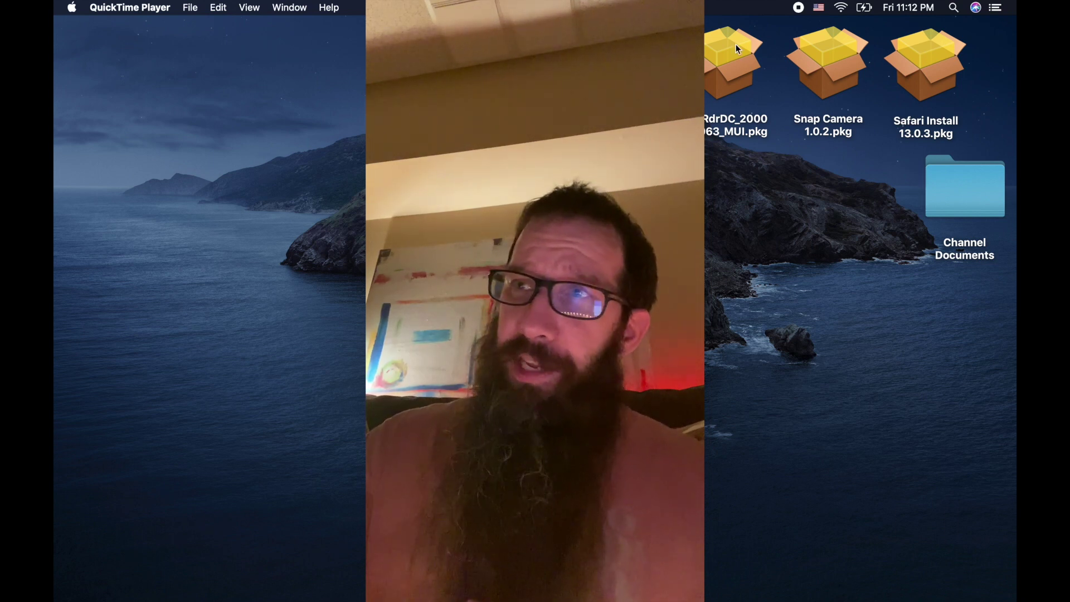
# Select the Acrobat Reader, Snap Camera 1.0.2 and Safari Install 13.0.3 installer packages.
pyautogui.click(714, 67)
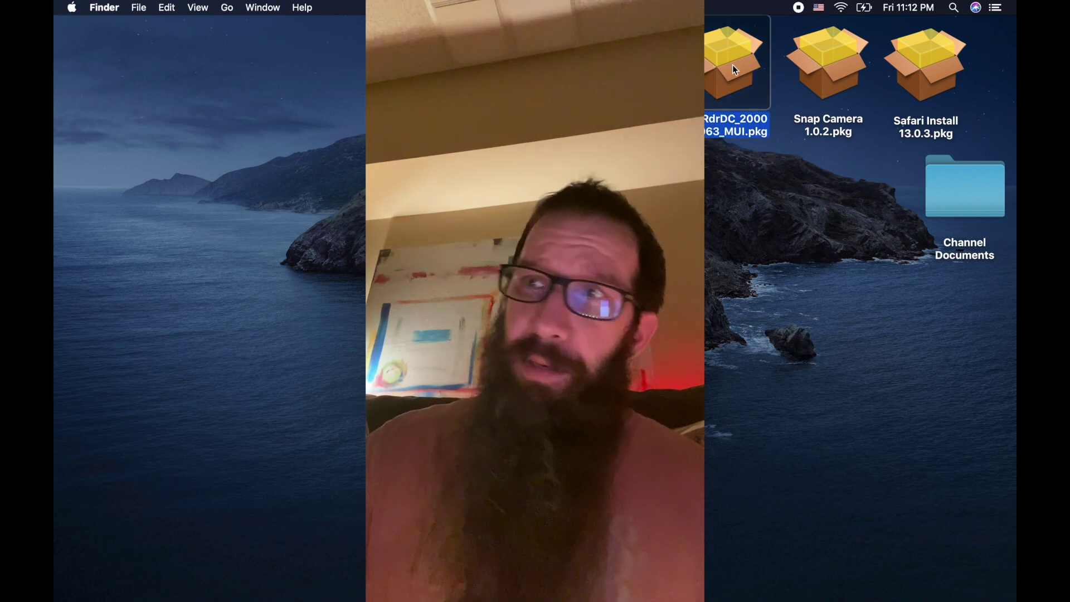
pyautogui.click(845, 68)
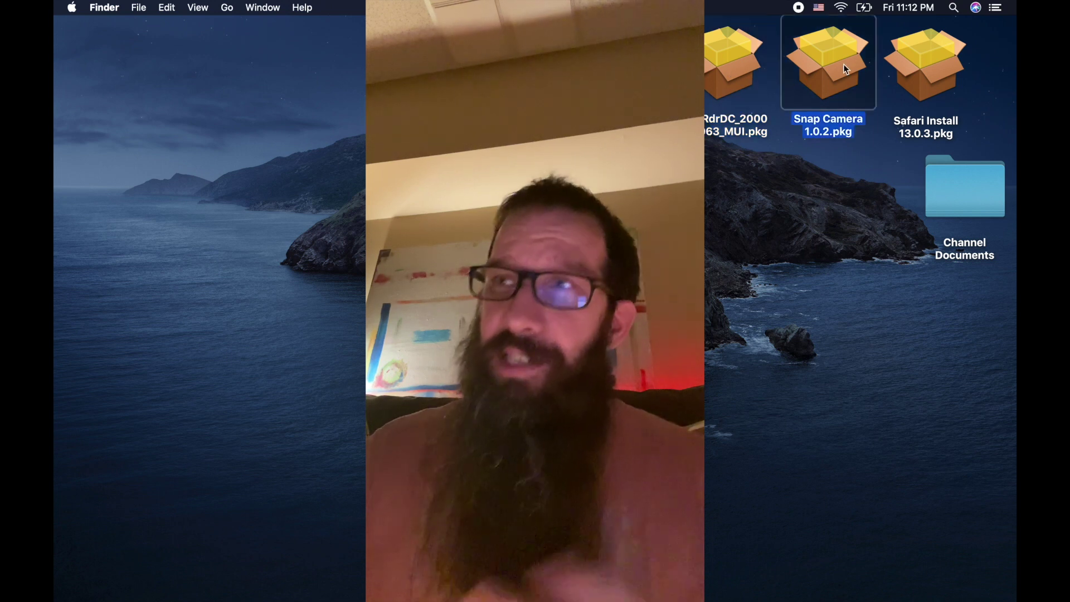
pyautogui.click(918, 89)
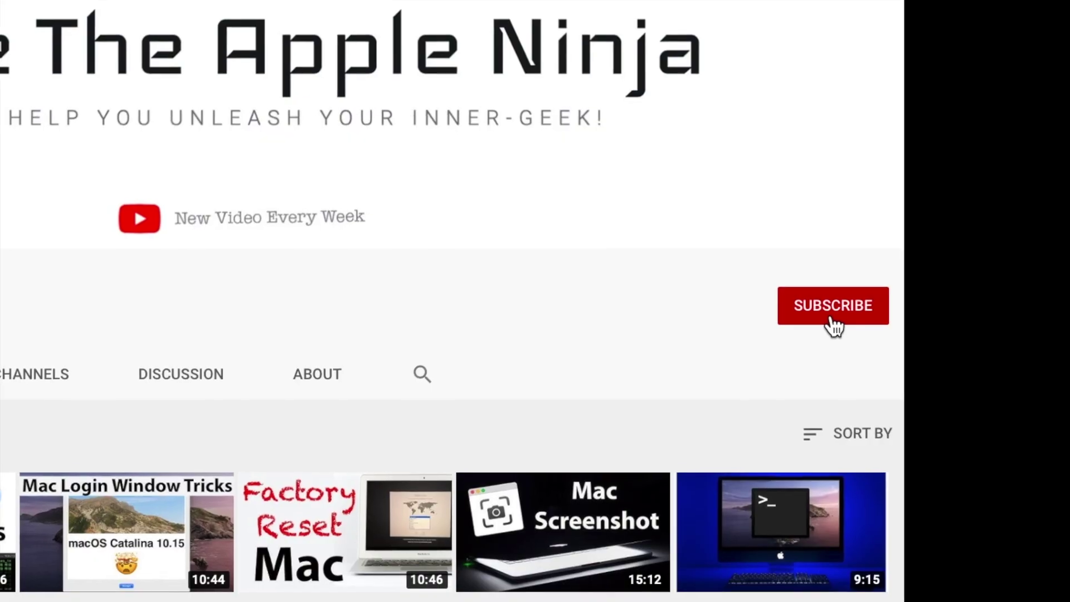
# Subscribe to the YouTube channel and set its notifications to All.
pyautogui.click(832, 323)
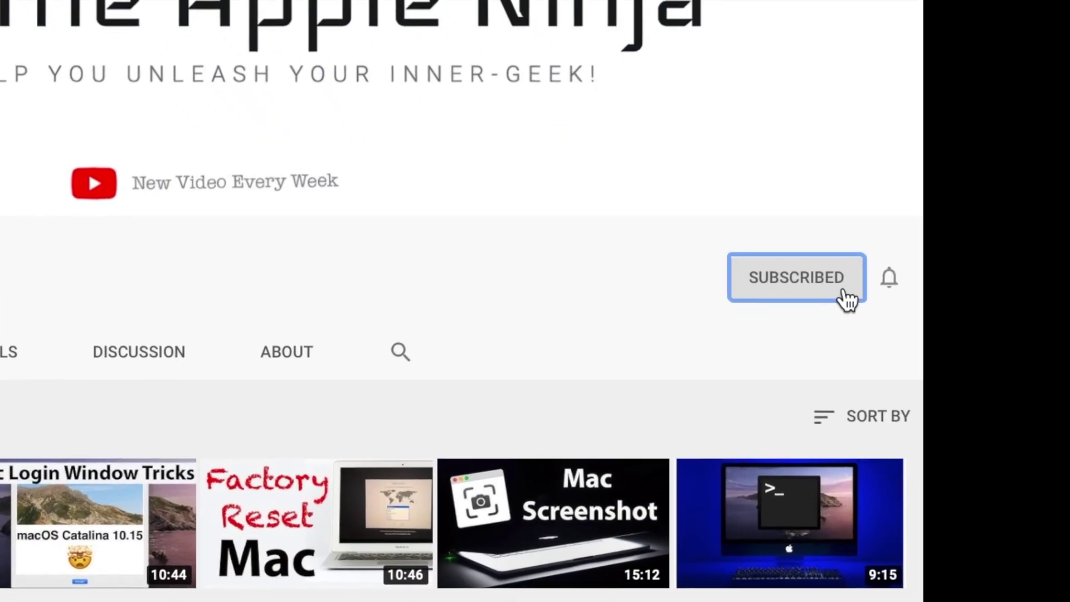
pyautogui.click(907, 252)
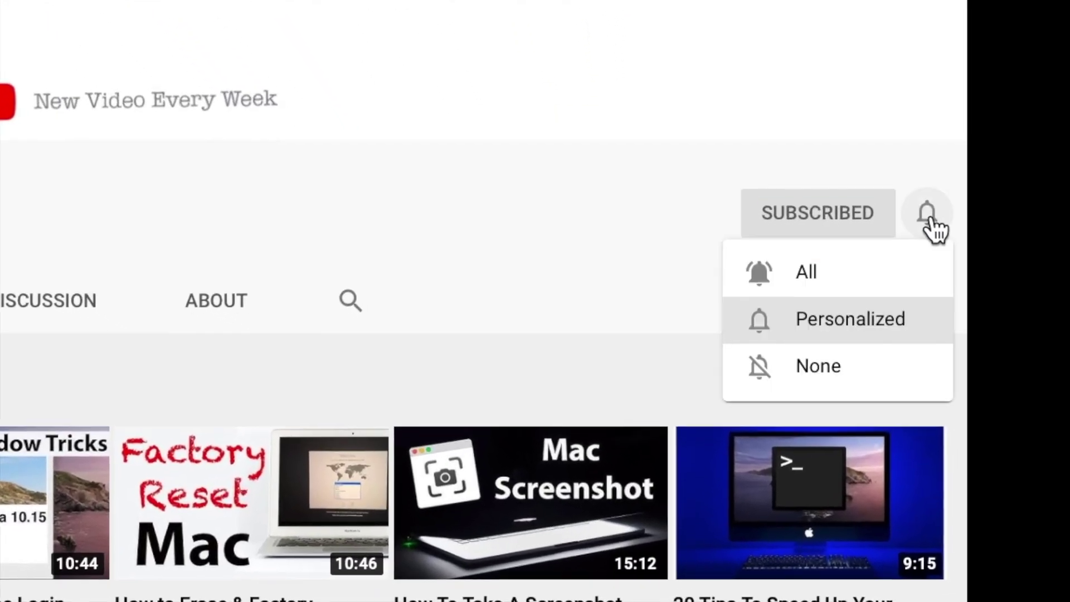
pyautogui.click(801, 312)
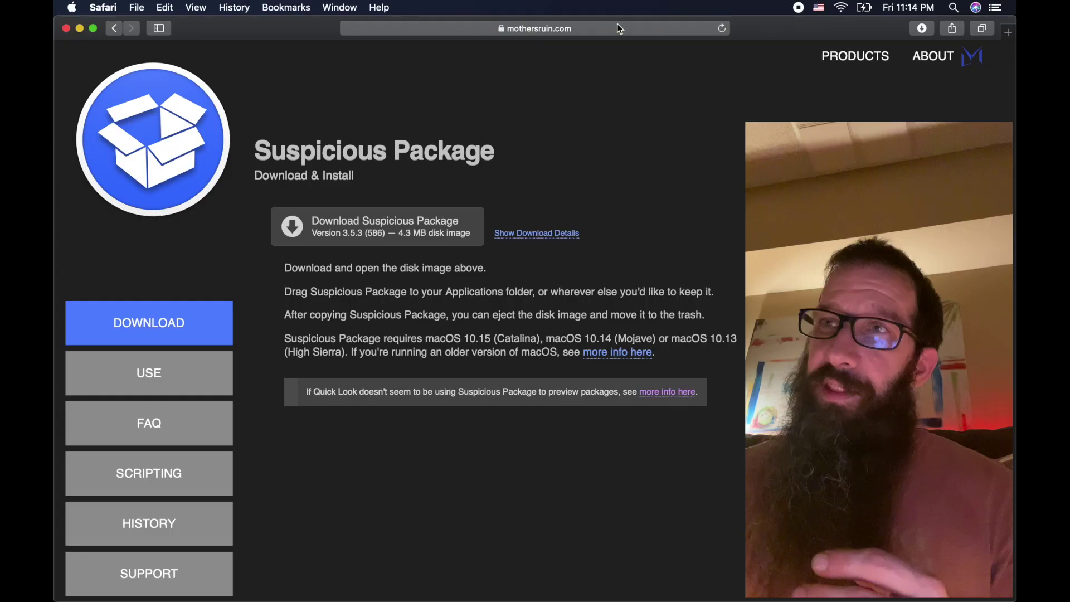
# Download SuspiciousPackage.dmg from the mothersruin.com download page.
pyautogui.click(623, 28)
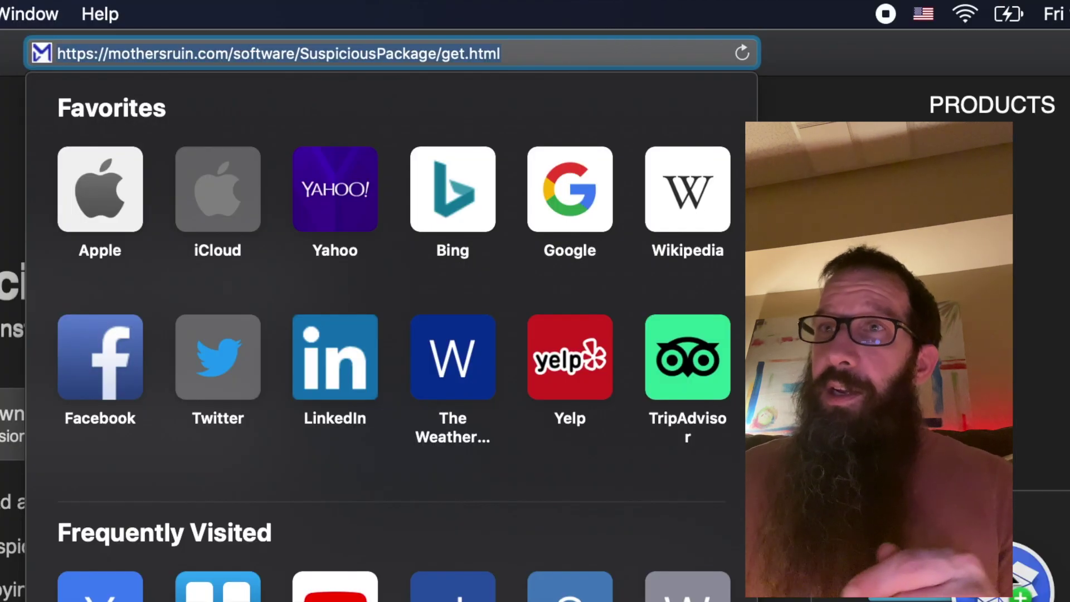
pyautogui.click(798, 166)
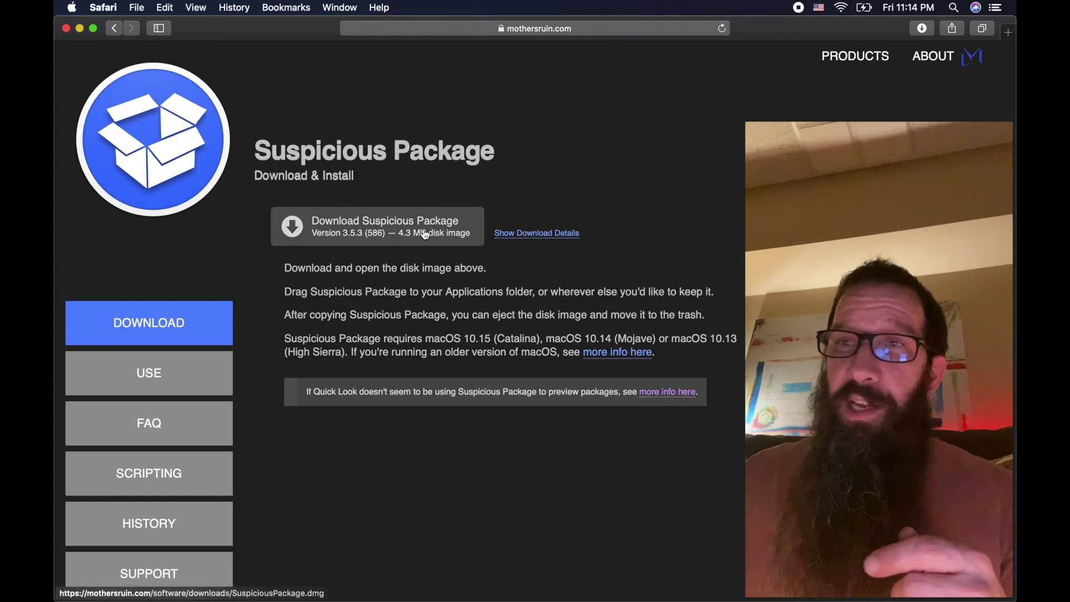
pyautogui.click(349, 231)
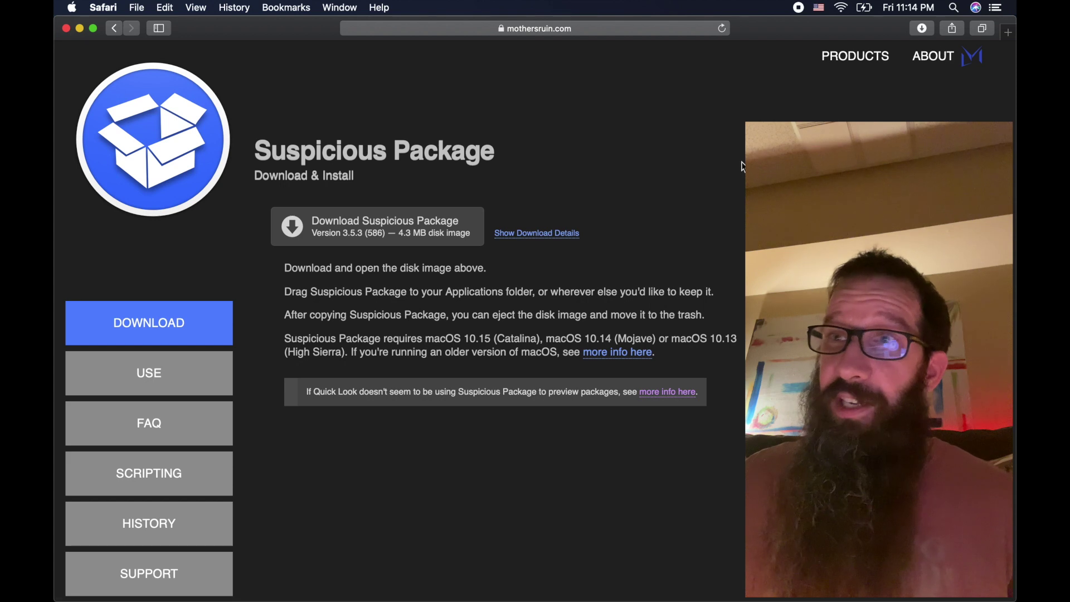
# Show the download details and select the published SHA256 checksum value.
pyautogui.click(564, 238)
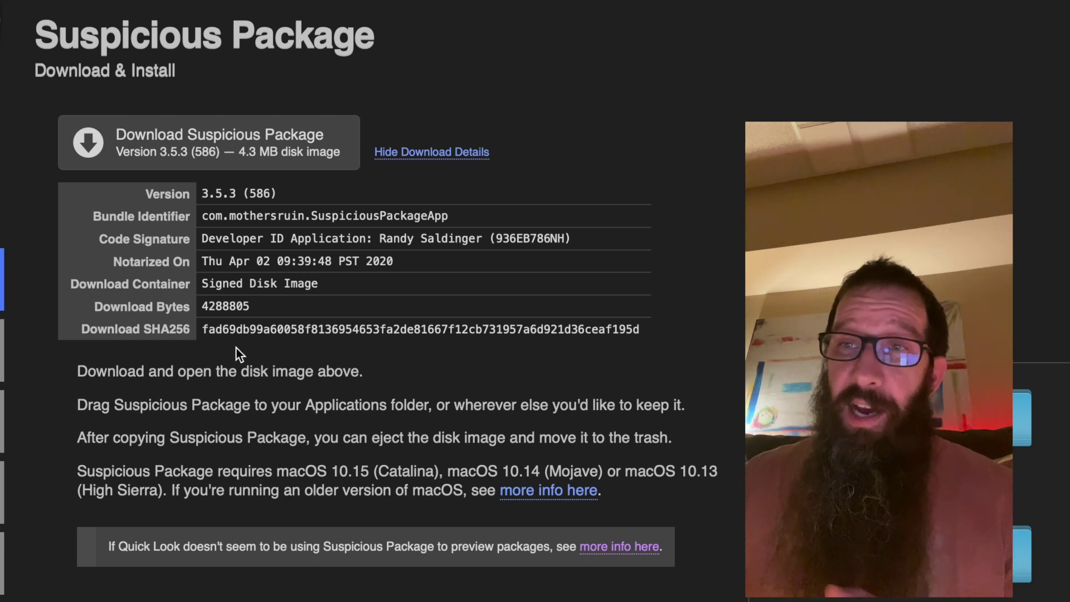
pyautogui.doubleClick(236, 329)
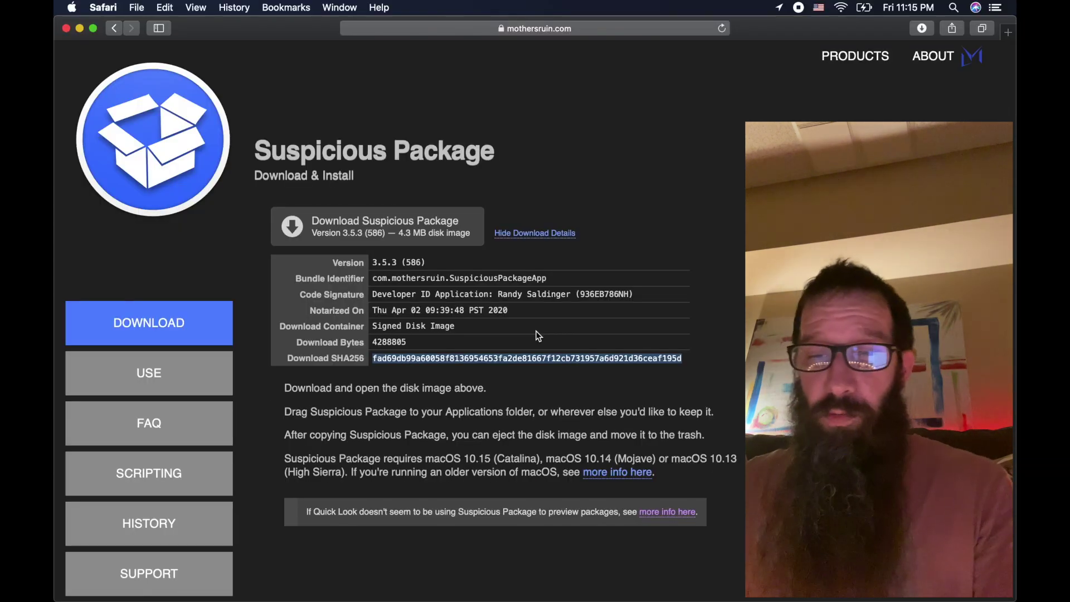
# Launch Terminal through Spotlight.
pyautogui.press('super+space')
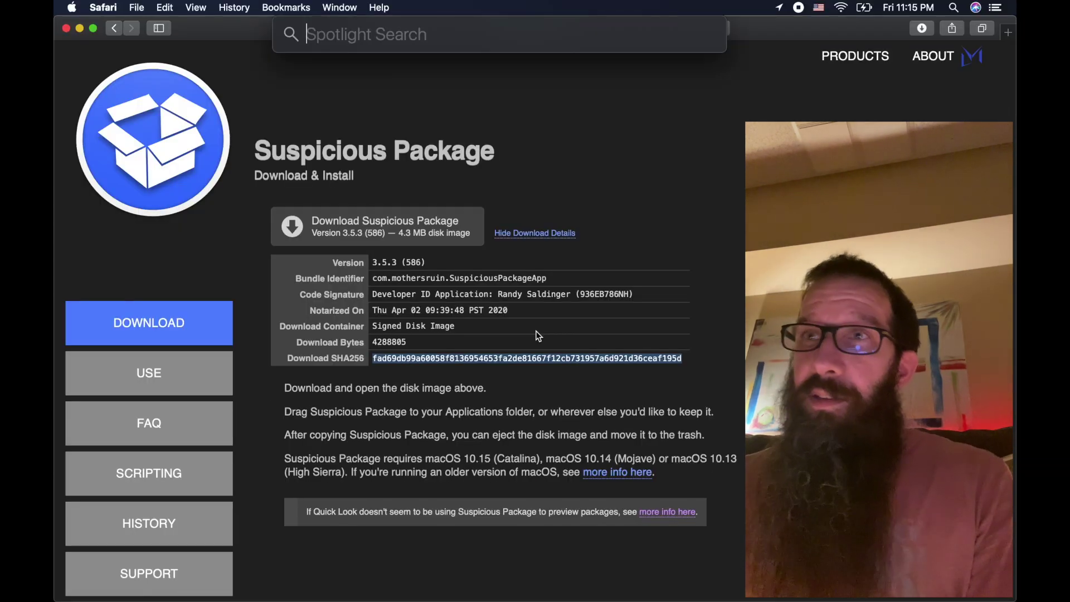
pyautogui.write('termin')
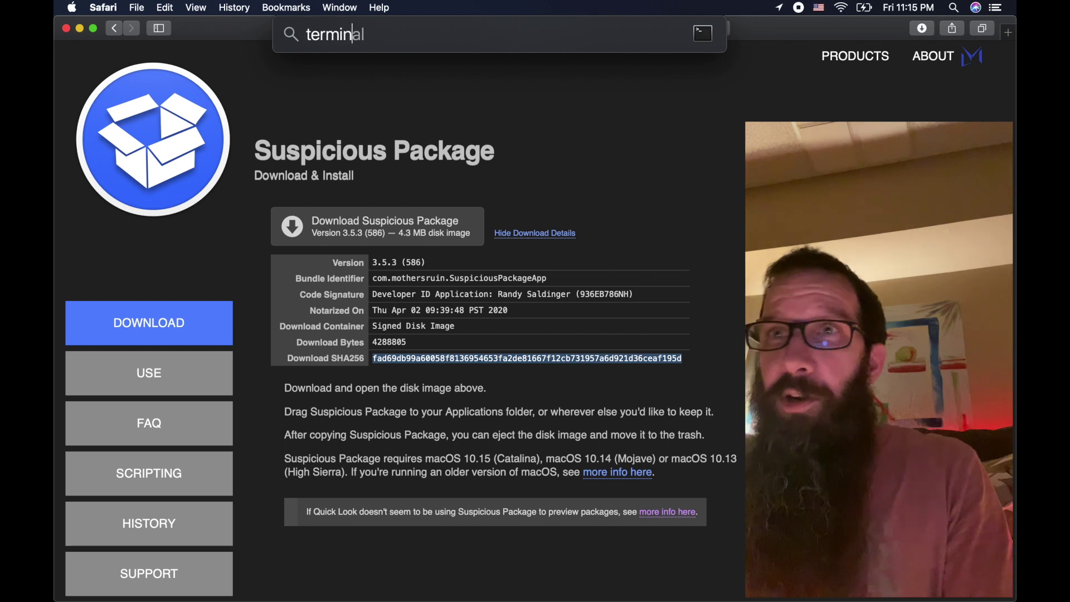
pyautogui.press('Return')
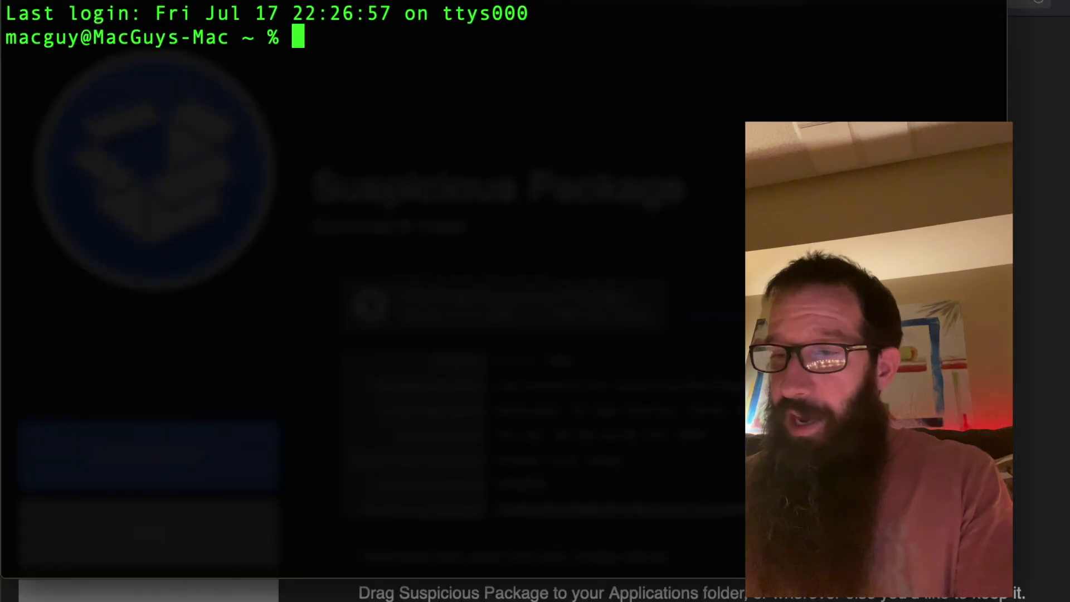
# Run openssl SHA256 on the Desktop's SuspiciousPackage.dmg to compute its checksum.
pyautogui.write('open')
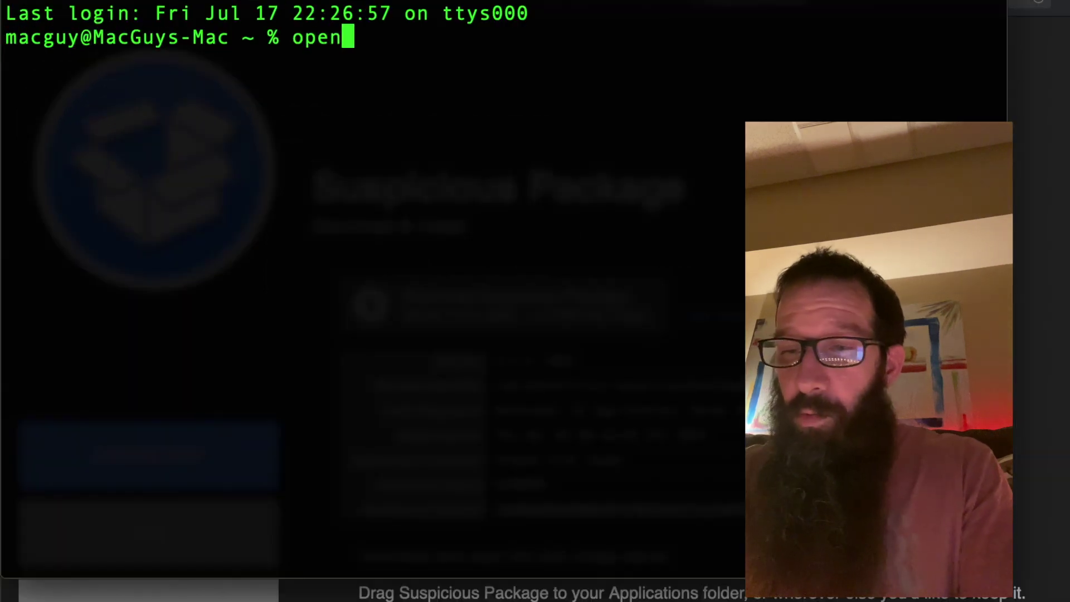
pyautogui.write('sll')
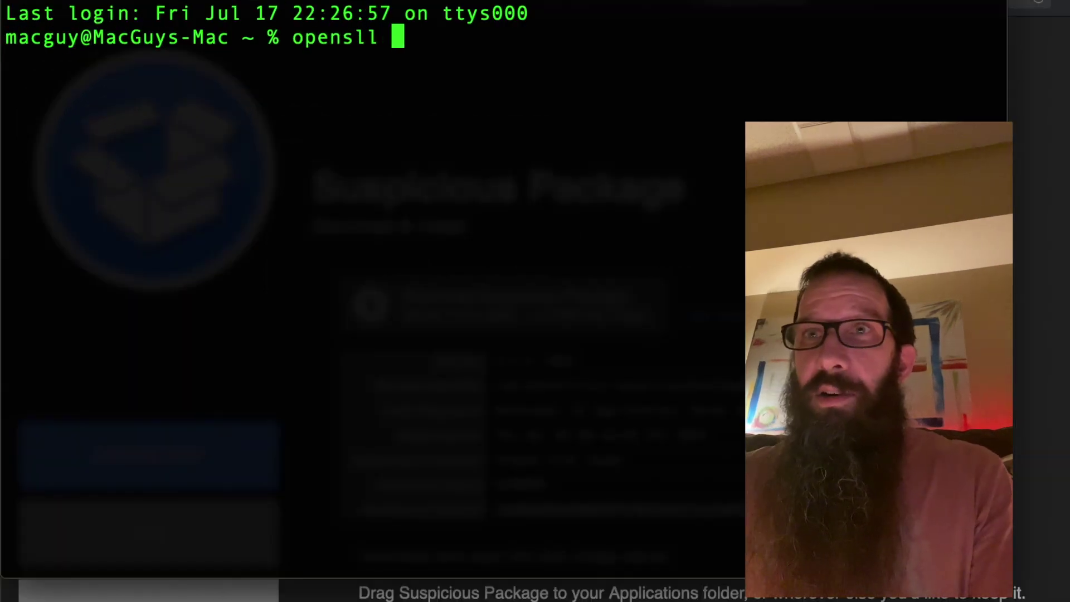
pyautogui.press('BackSpace')
pyautogui.press('BackSpace')
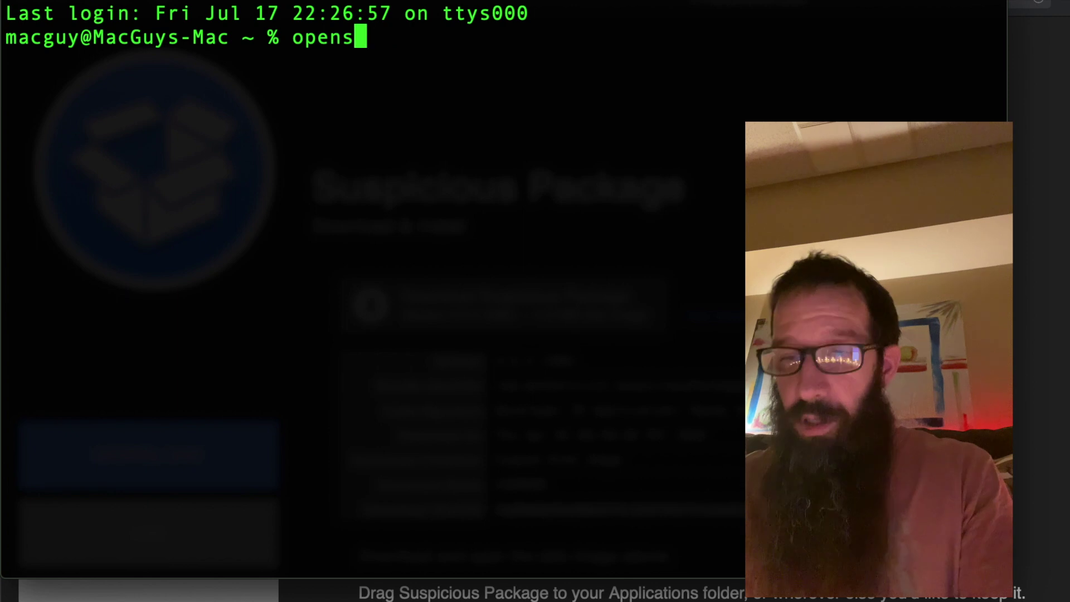
pyautogui.write('sl ')
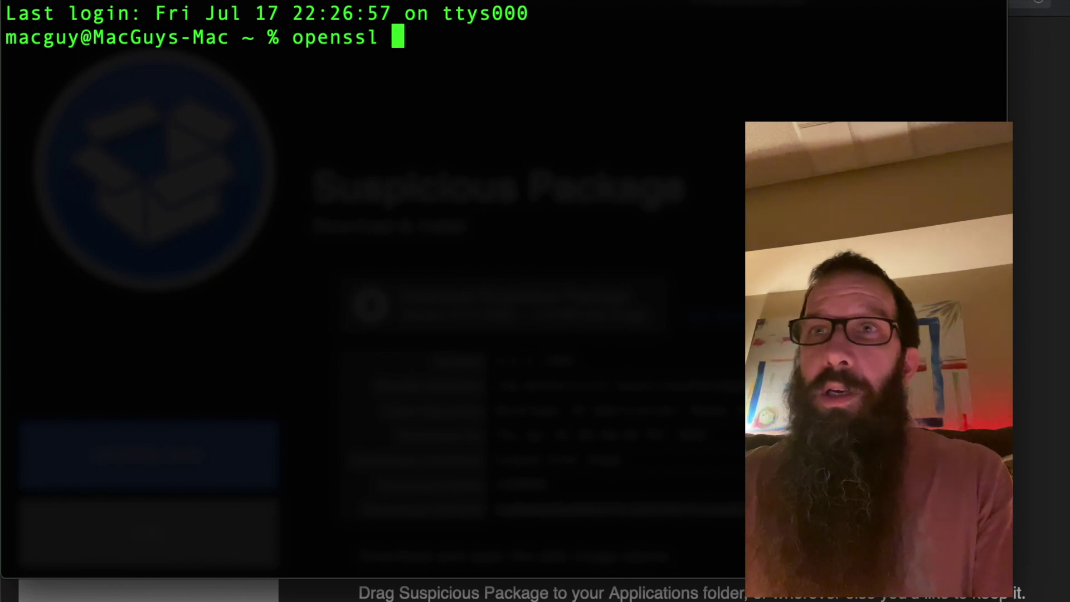
pyautogui.write('SH')
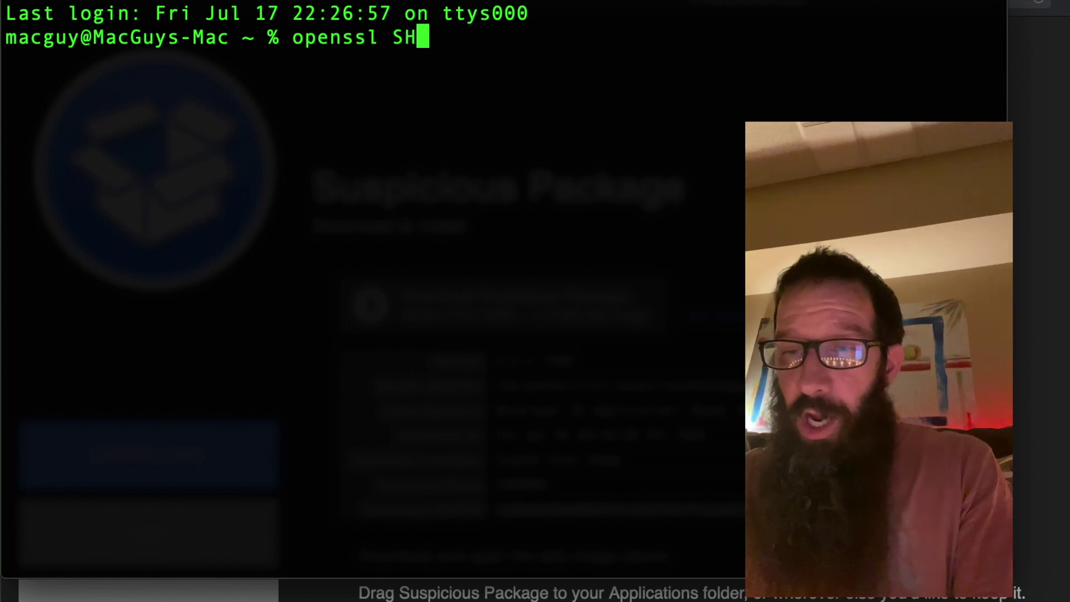
pyautogui.write('A256 ')
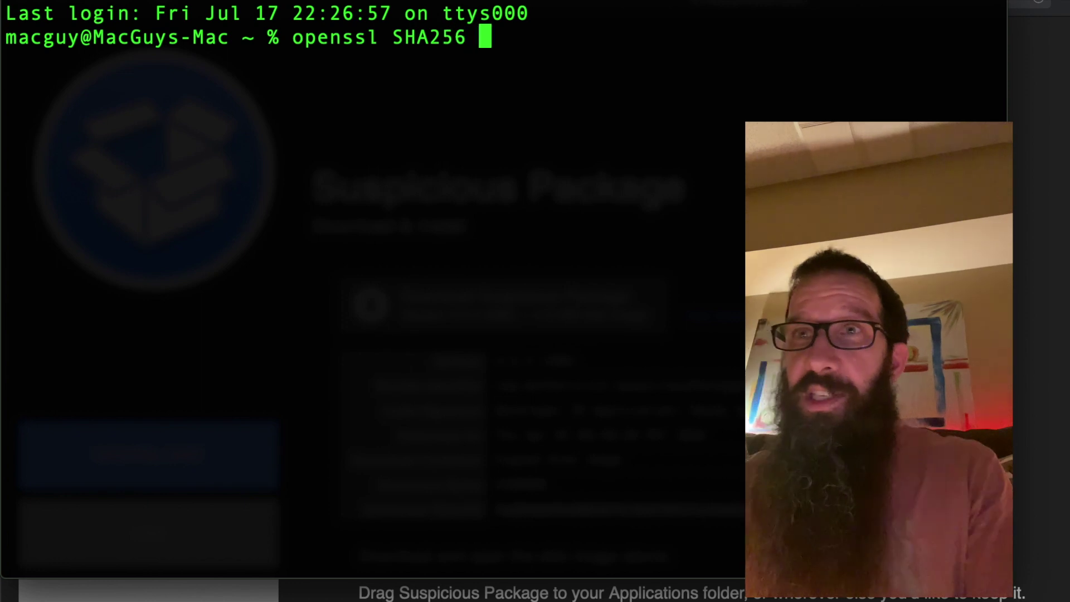
pyautogui.write('/Use')
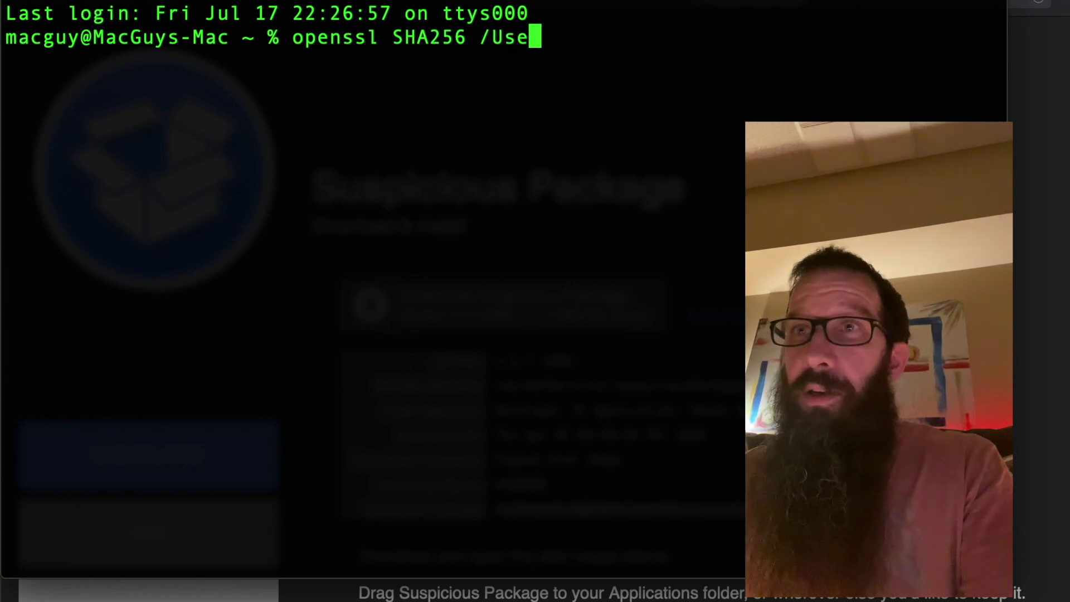
pyautogui.press('Tab')
pyautogui.write('macguy')
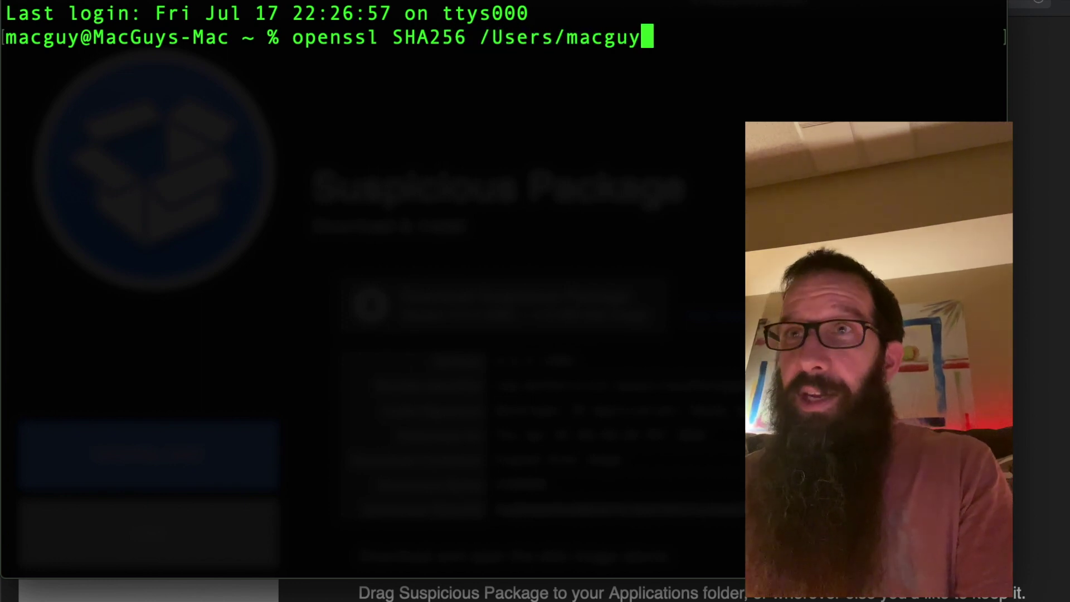
pyautogui.write('/Des')
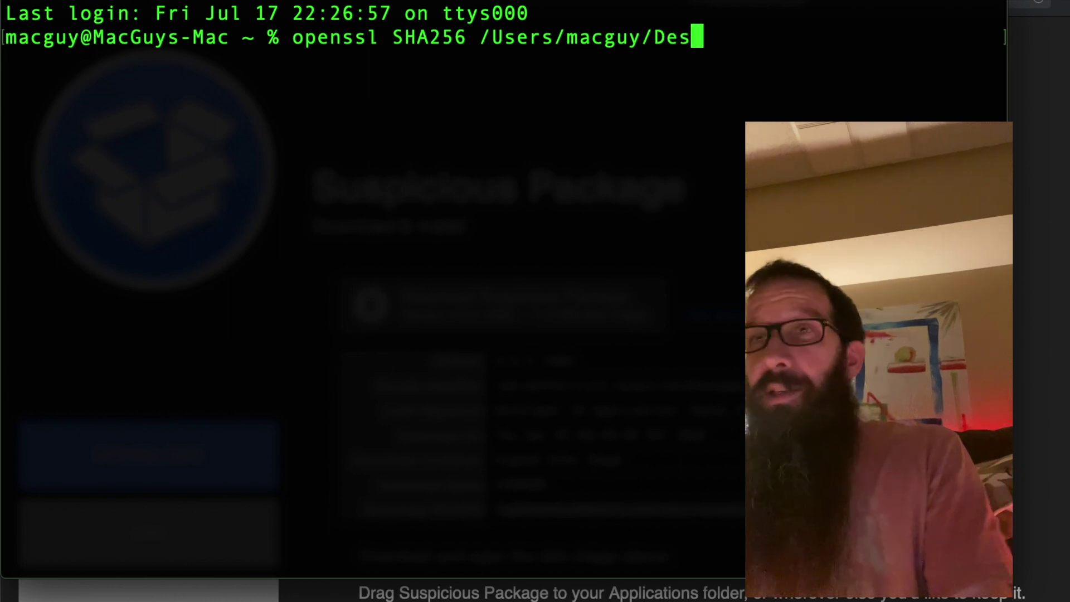
pyautogui.press('Tab')
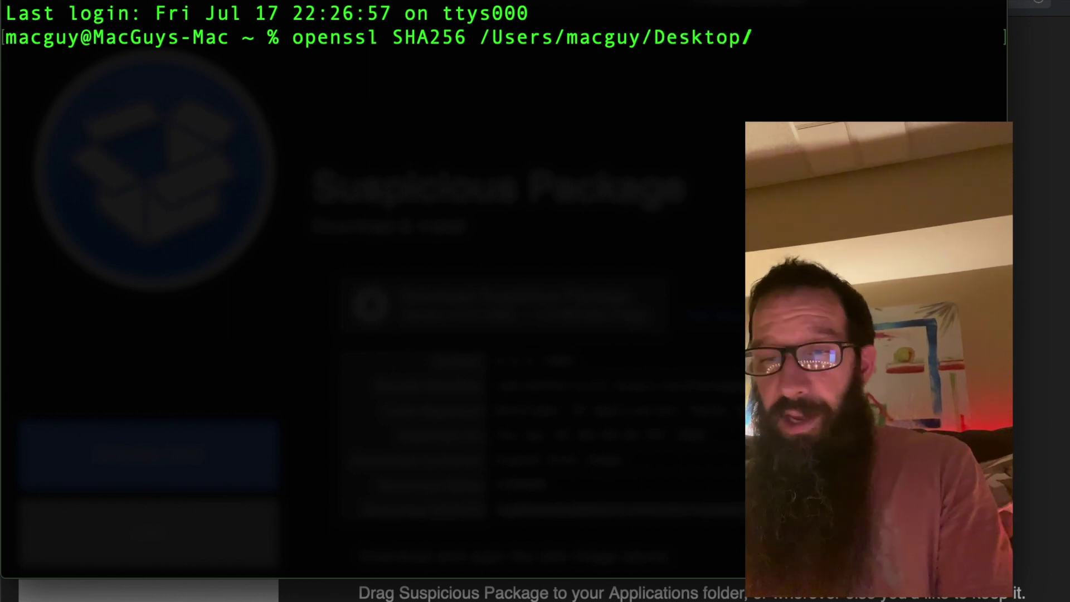
pyautogui.write('S')
pyautogui.press('Tab')
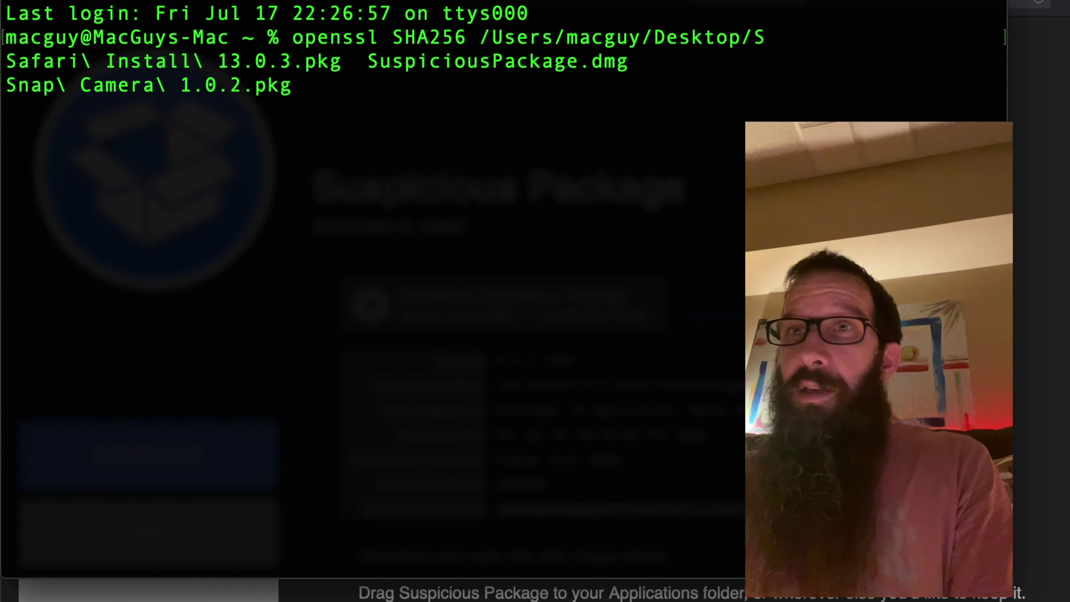
pyautogui.write('us')
pyautogui.press('Tab')
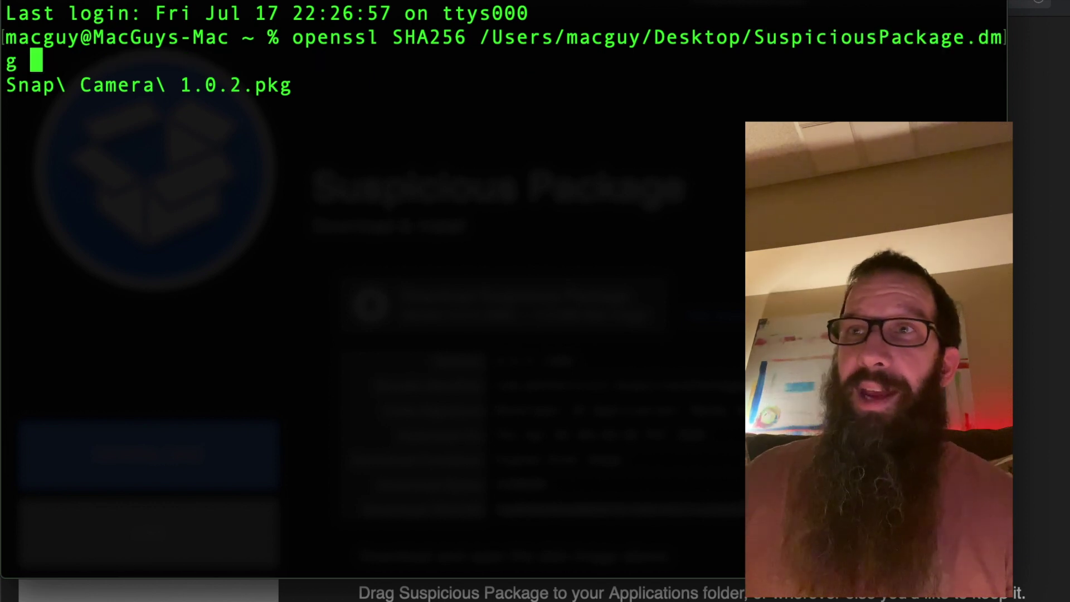
pyautogui.press('Return')
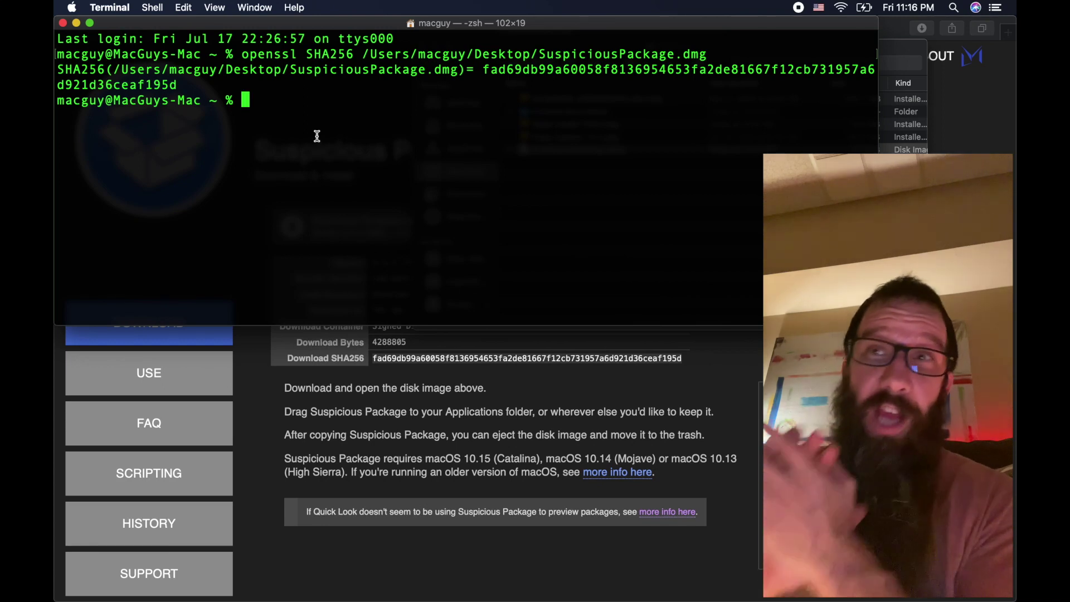
# Hide Terminal and the open windows to reveal the three installer packages.
pyautogui.press('super+h')
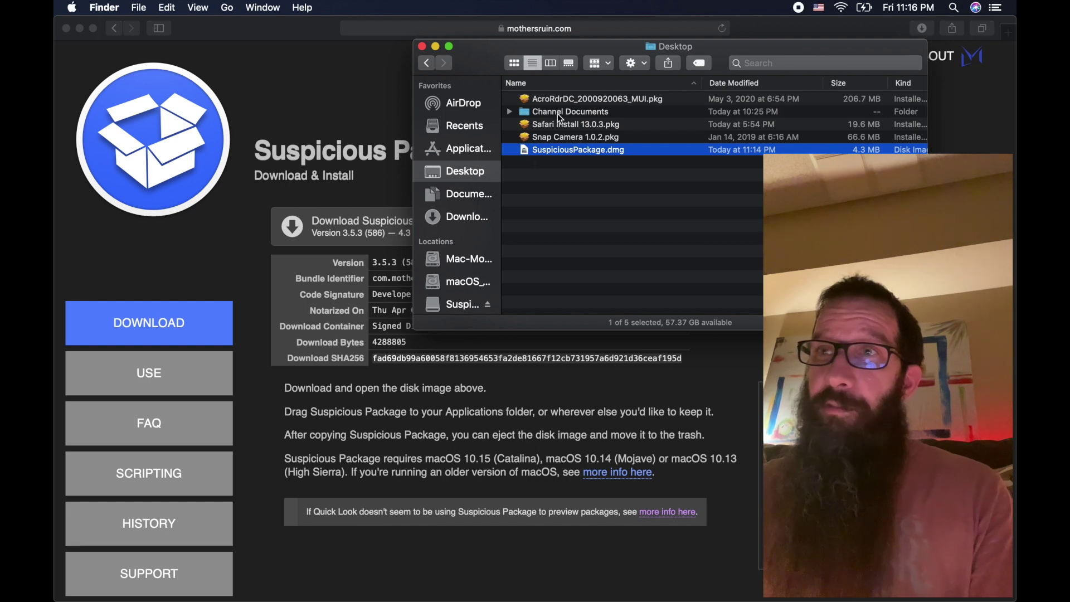
pyautogui.press('F11')
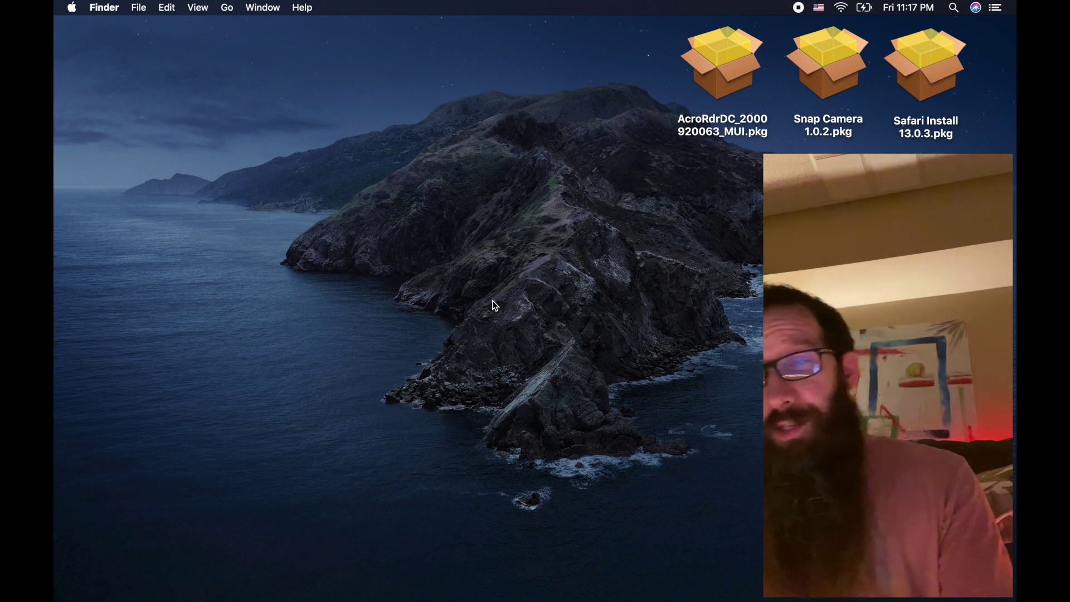
pyautogui.press('super+space')
pyautogui.write('sus')
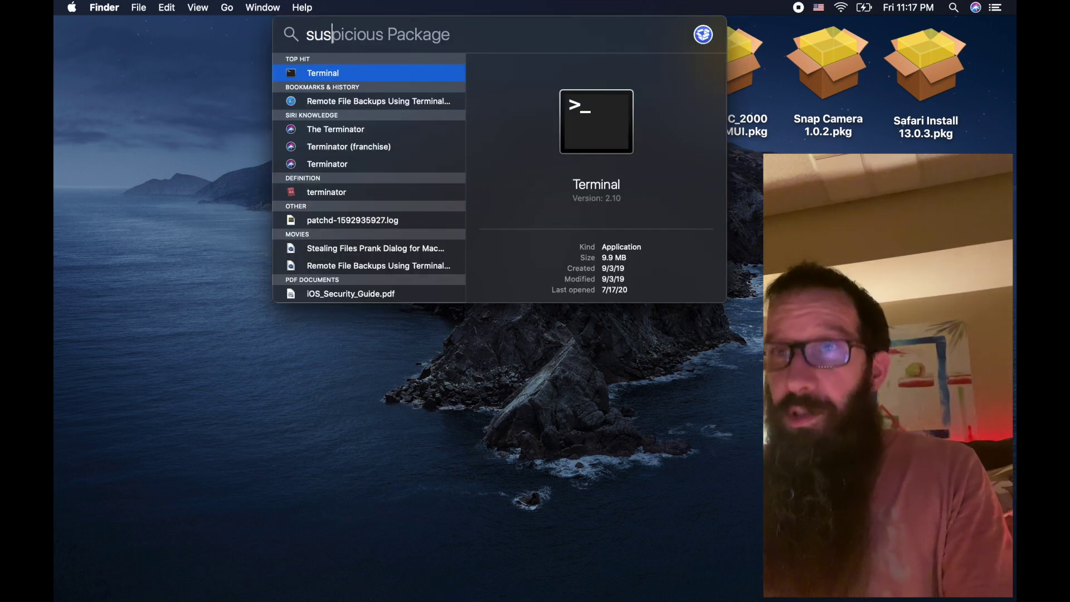
pyautogui.press('Return')
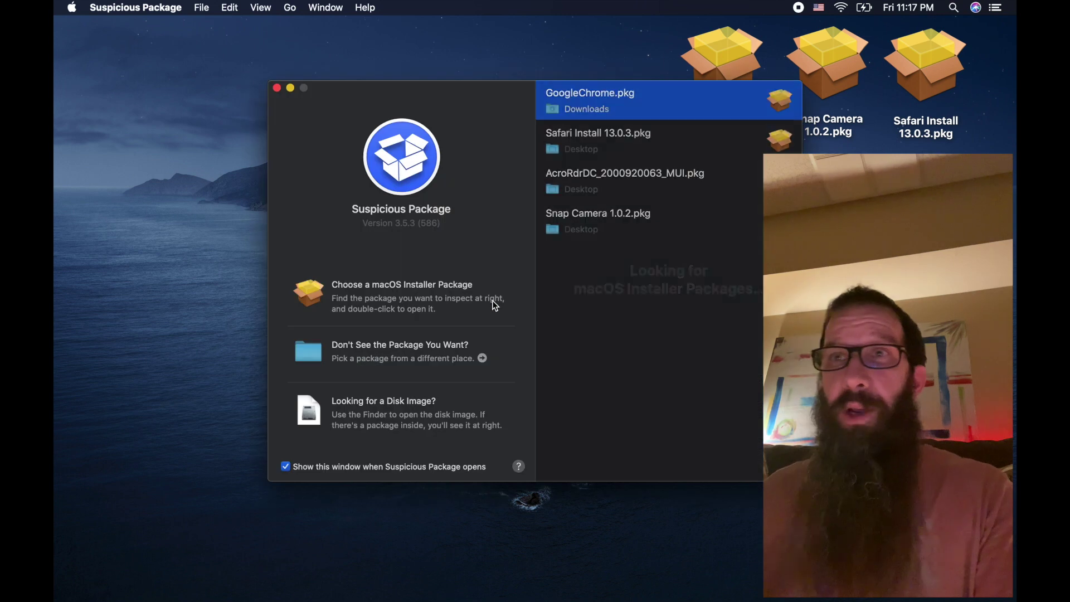
pyautogui.moveTo(483, 101); pyautogui.dragTo(301, 89)
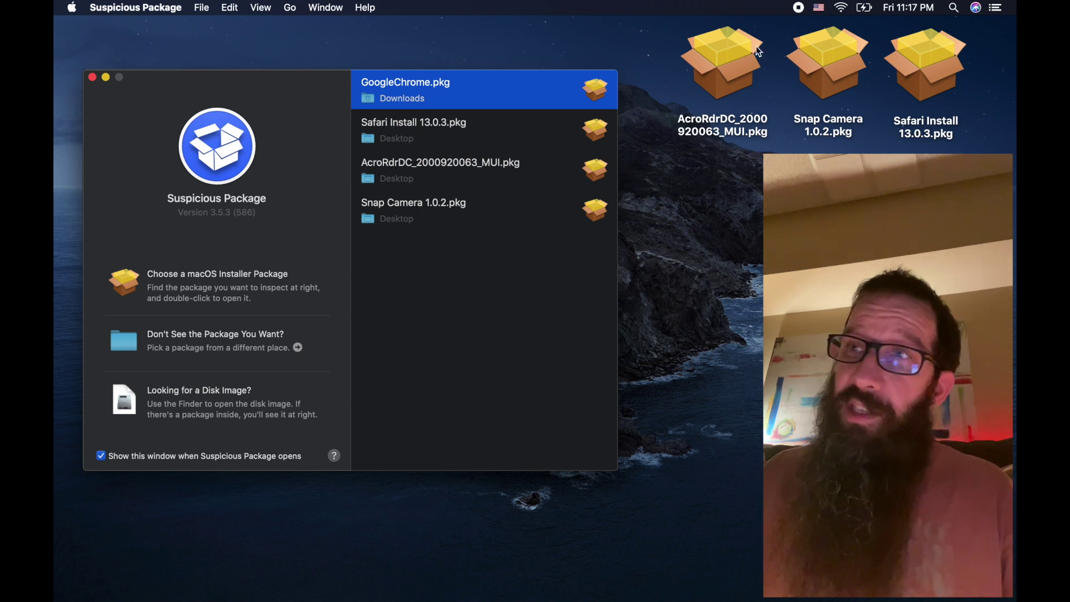
pyautogui.moveTo(747, 49); pyautogui.dragTo(461, 270)
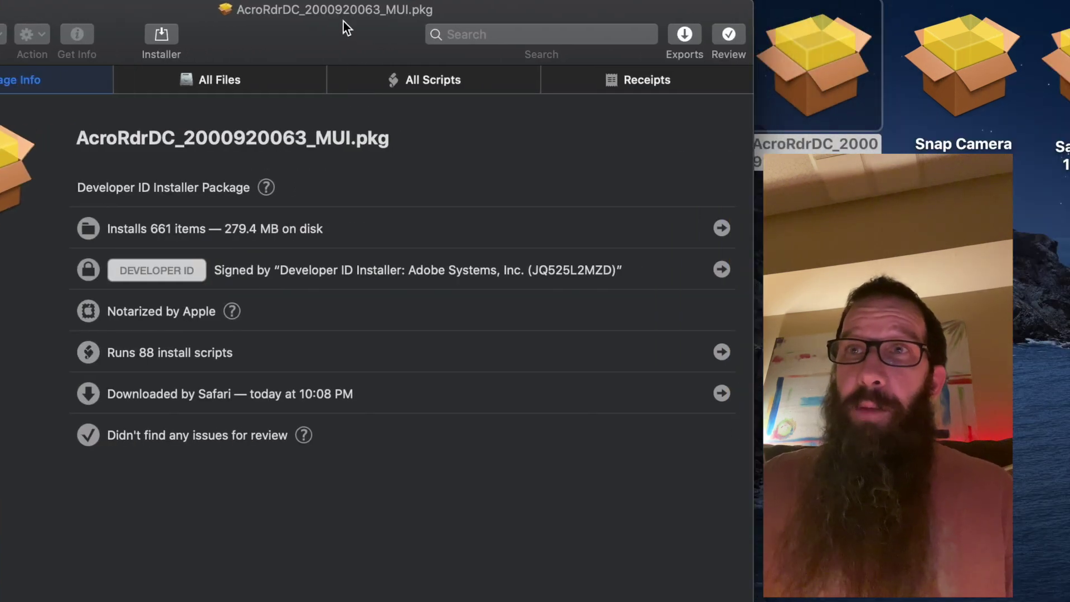
# Shift the Acrobat package window left and review its Package Info summary.
pyautogui.moveTo(344, 21); pyautogui.dragTo(316, 13)
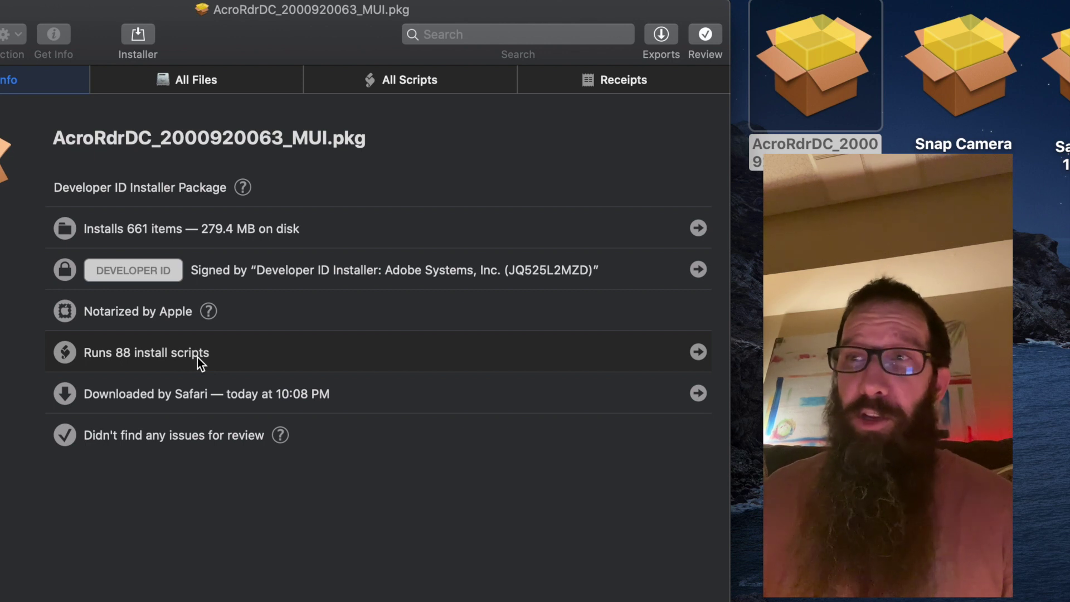
# In All Files, inspect Adobe Acrobat Reader DC.app (153.7 MB, version 20.009.20063) and browse the list.
pyautogui.click(197, 80)
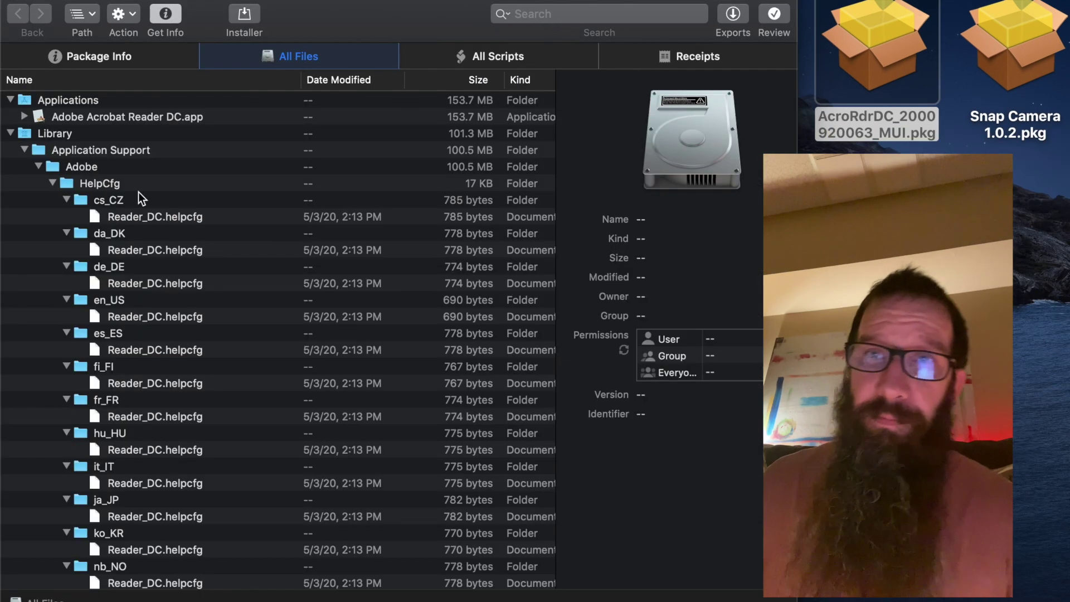
pyautogui.click(11, 133)
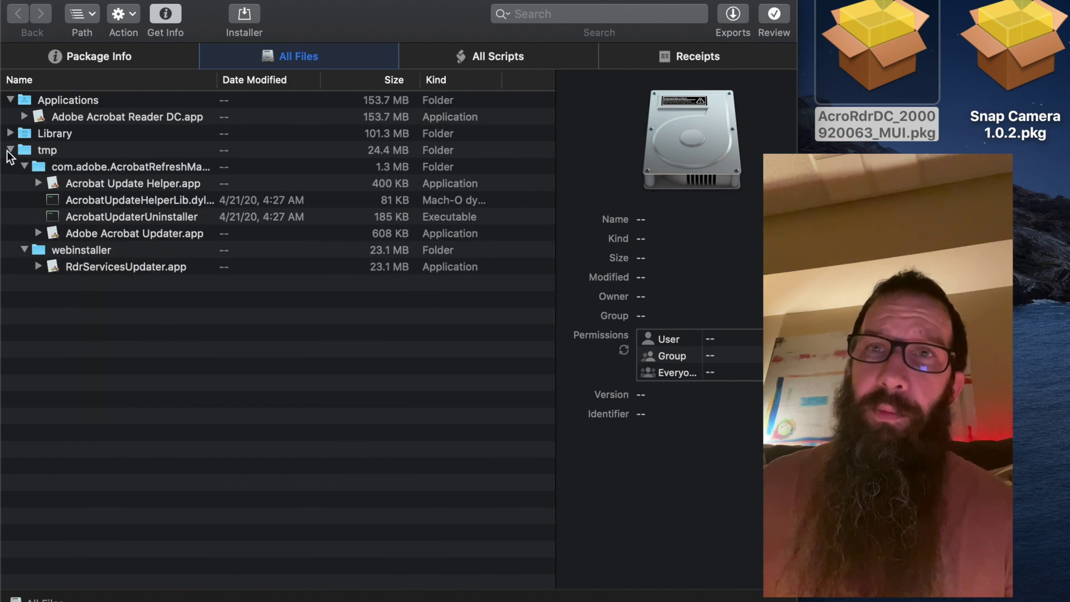
pyautogui.click(10, 150)
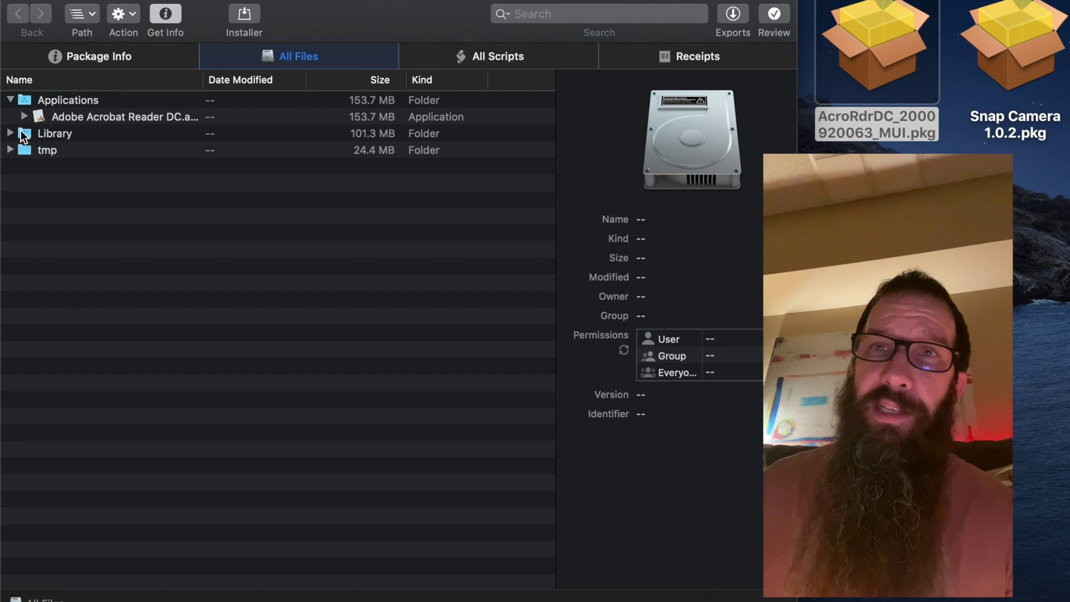
pyautogui.click(115, 114)
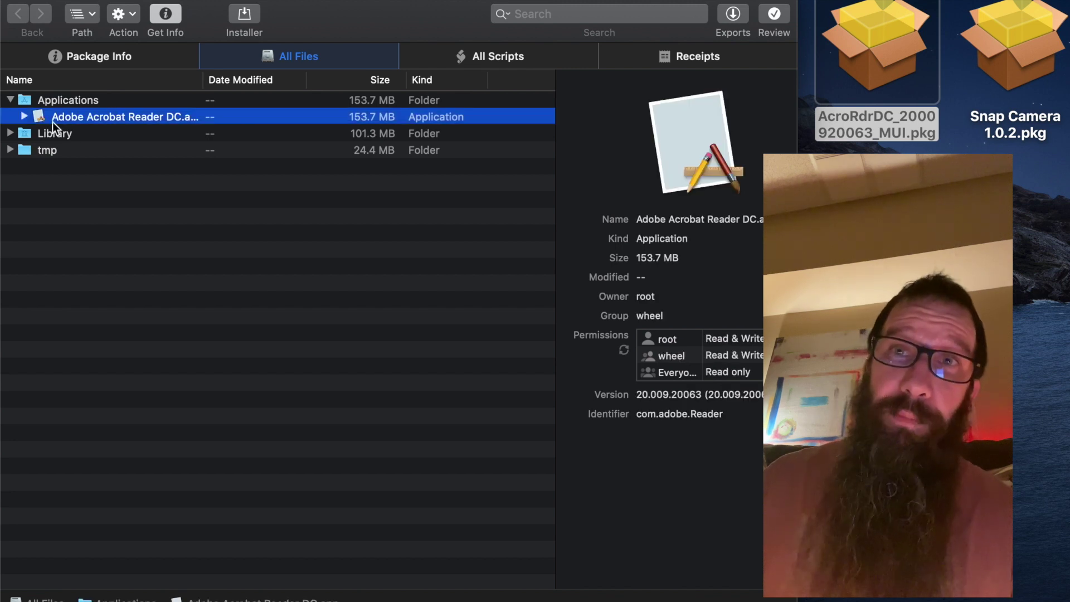
pyautogui.click(10, 134)
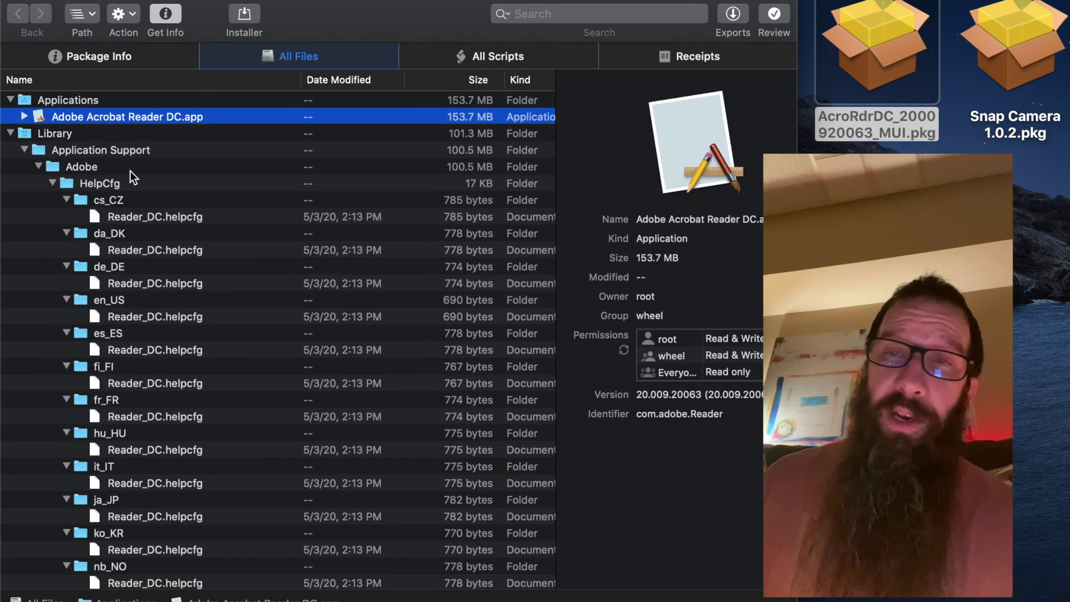
pyautogui.scroll(-15, 130, 171)
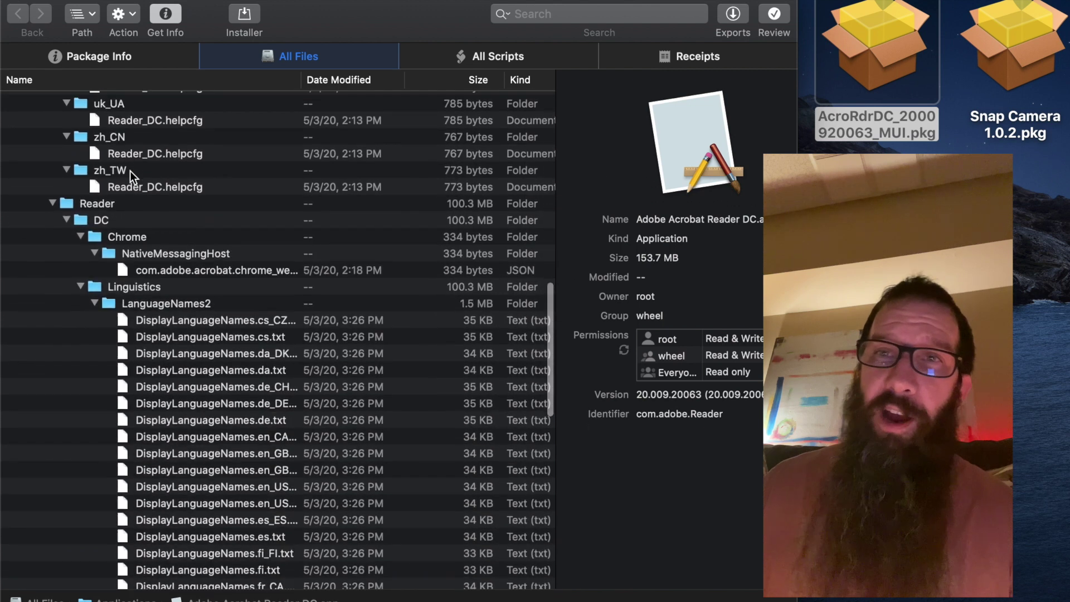
pyautogui.scroll(-15, 129, 171)
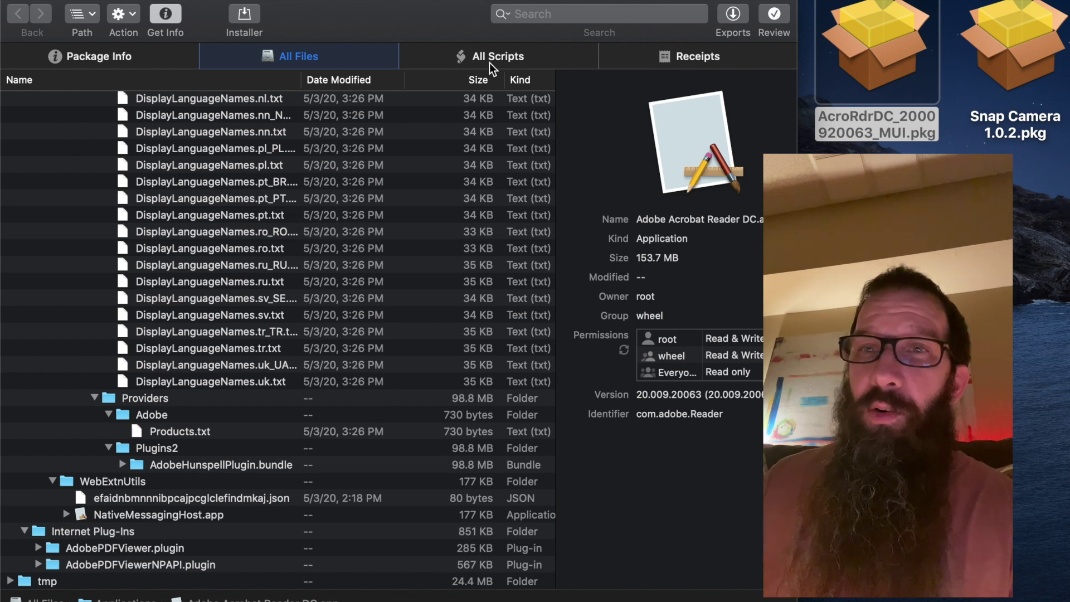
# Open application.pkg's 178-line preinstall script under All Scripts and scroll through it.
pyautogui.click(518, 54)
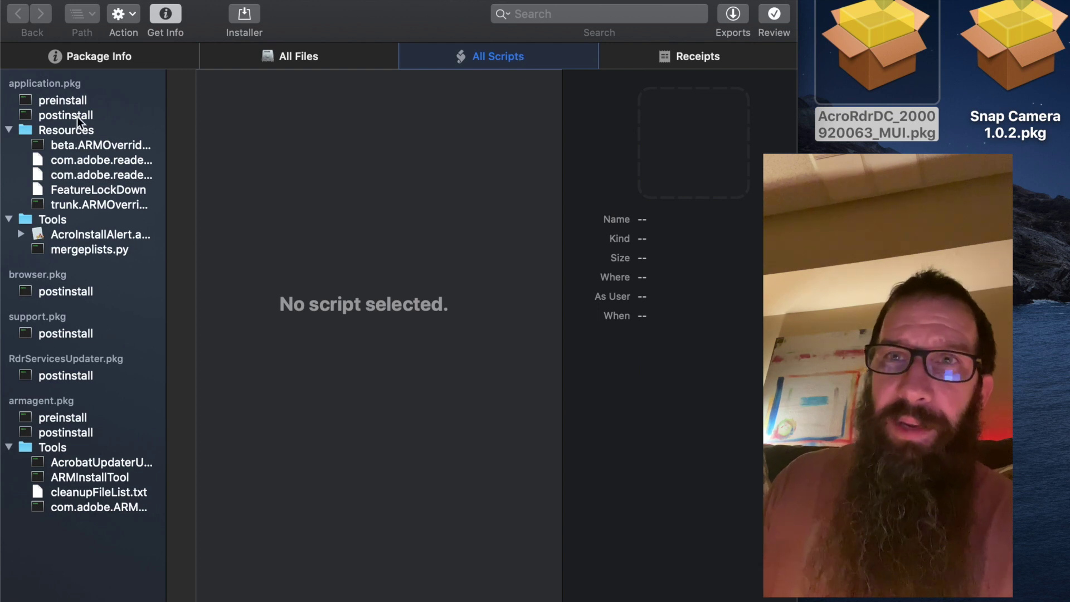
pyautogui.click(57, 103)
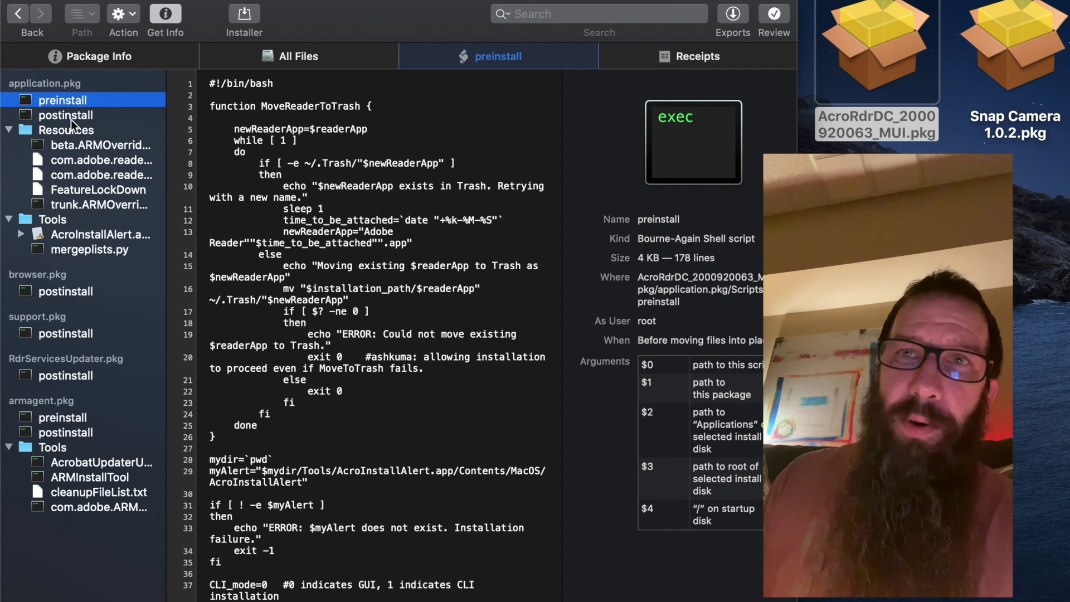
pyautogui.scroll(-3, 367, 200)
pyautogui.scroll(-10, 367, 201)
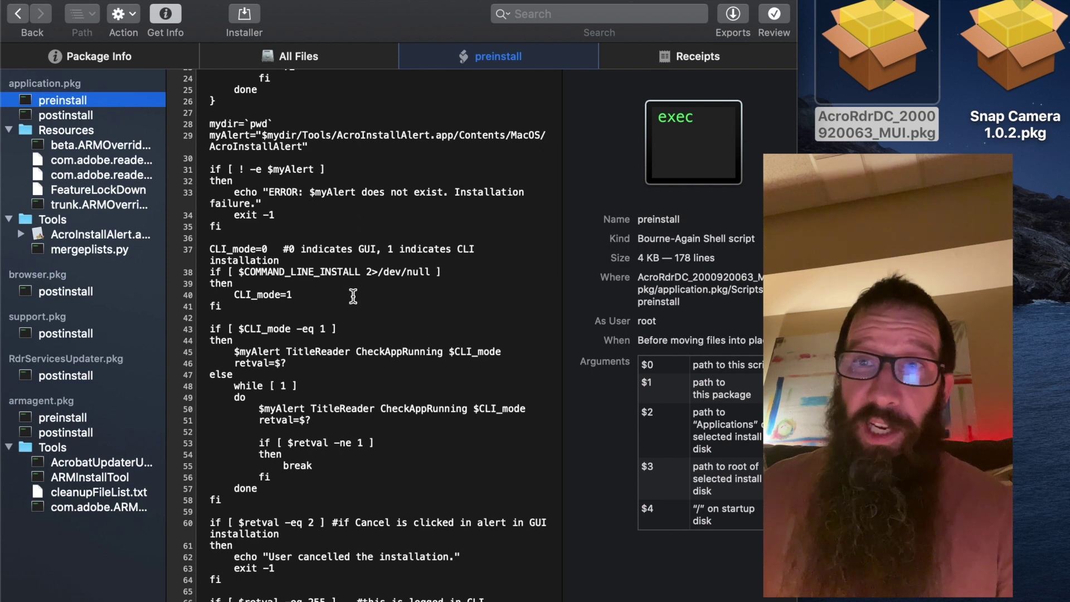
pyautogui.scroll(-2, 329, 362)
pyautogui.scroll(-12, 329, 363)
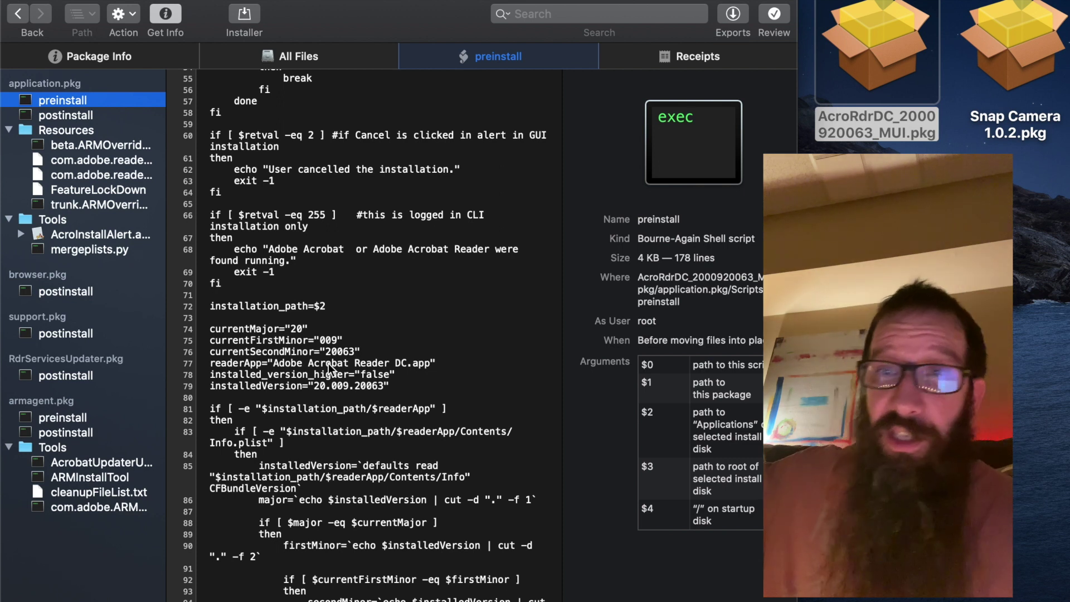
pyautogui.scroll(7, 328, 363)
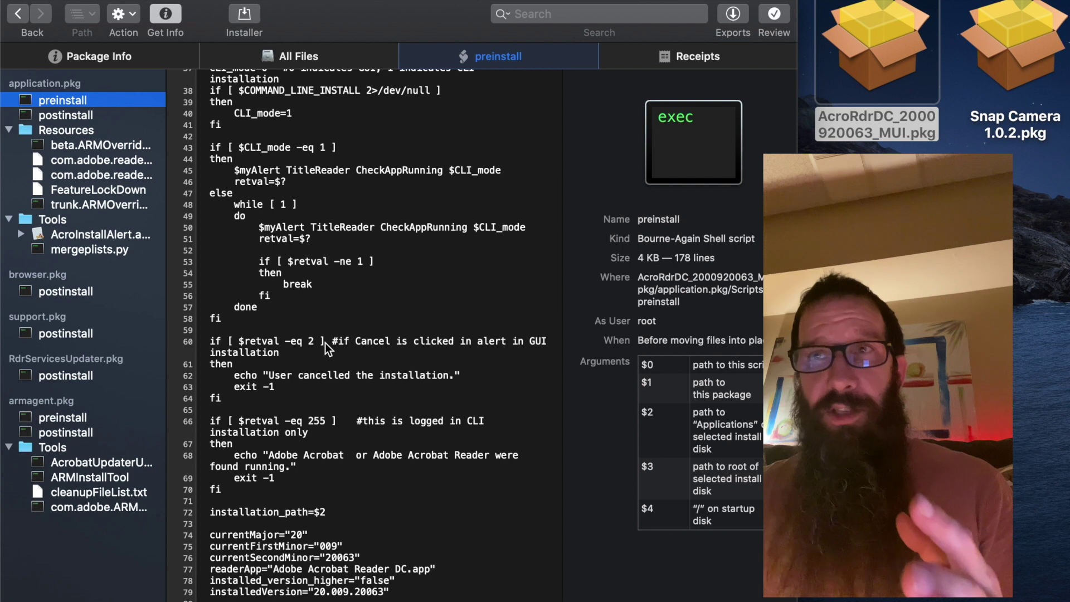
# Close the Acrobat package and open Safari Install 13.0.3.pkg.
pyautogui.click(290, 56)
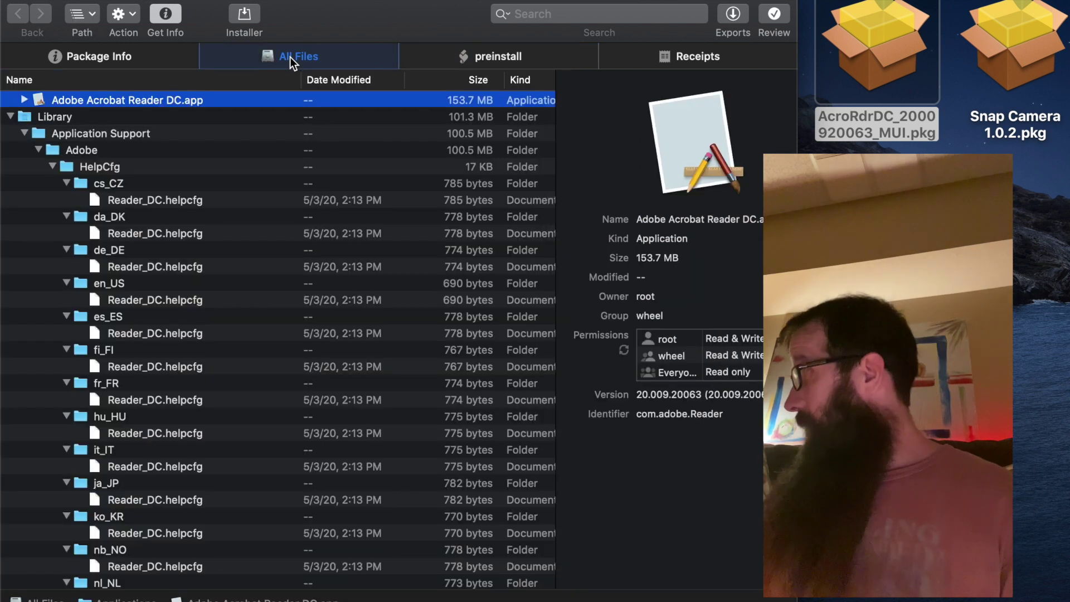
pyautogui.press('super+w')
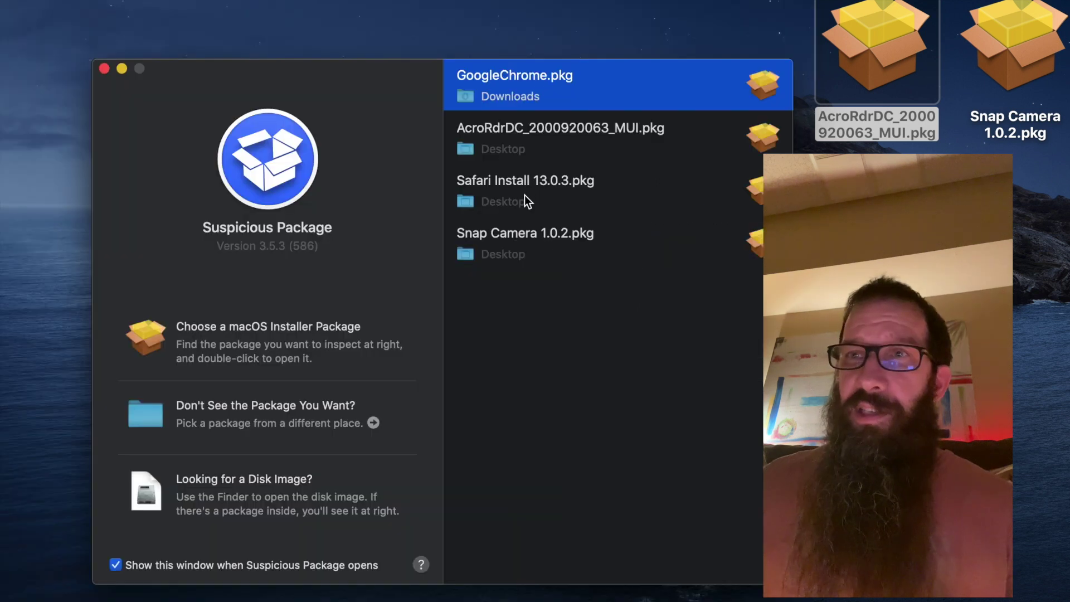
pyautogui.doubleClick(526, 195)
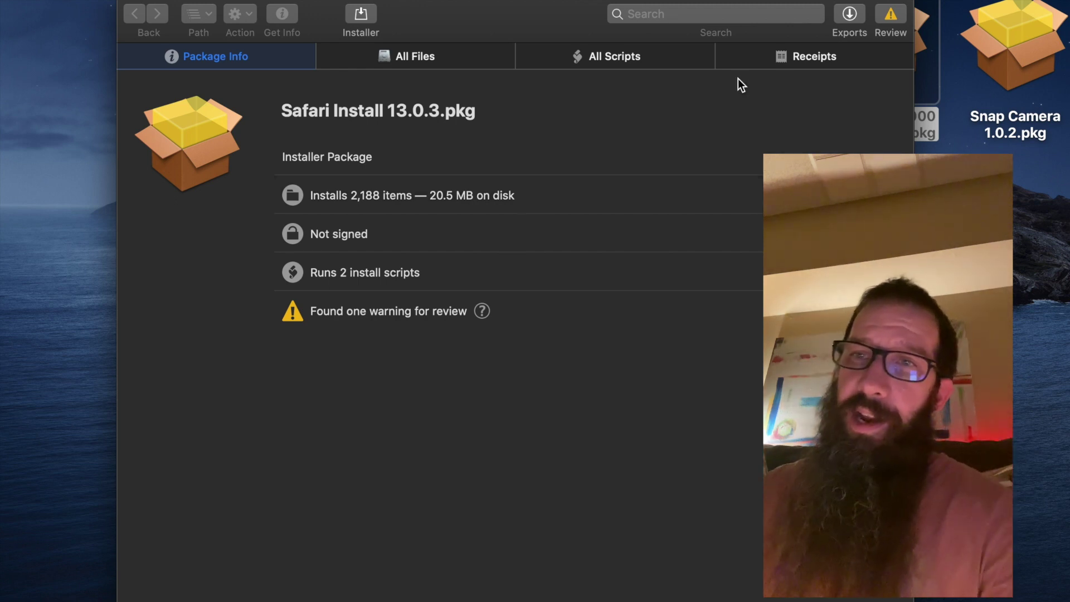
# Check the package's single review warning, then list its files, including Safari.app (20.5 MB).
pyautogui.click(370, 320)
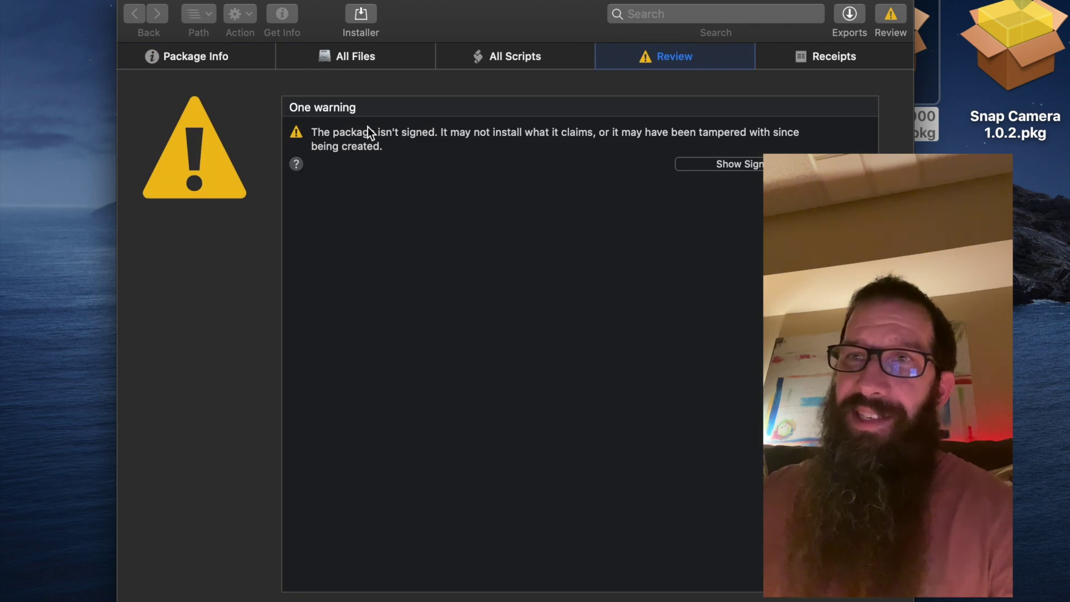
pyautogui.click(217, 58)
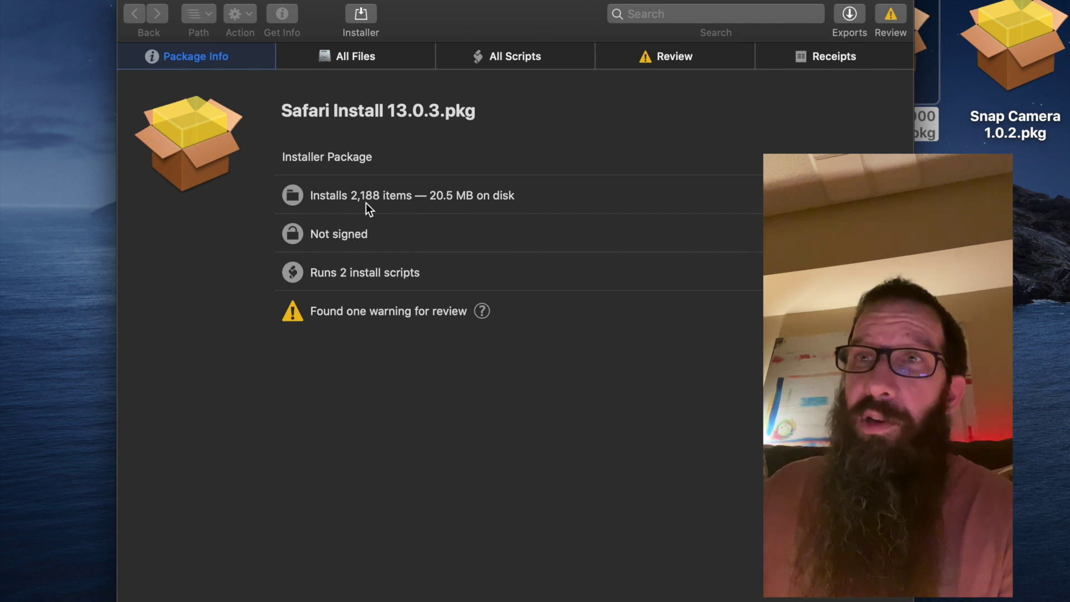
pyautogui.click(363, 64)
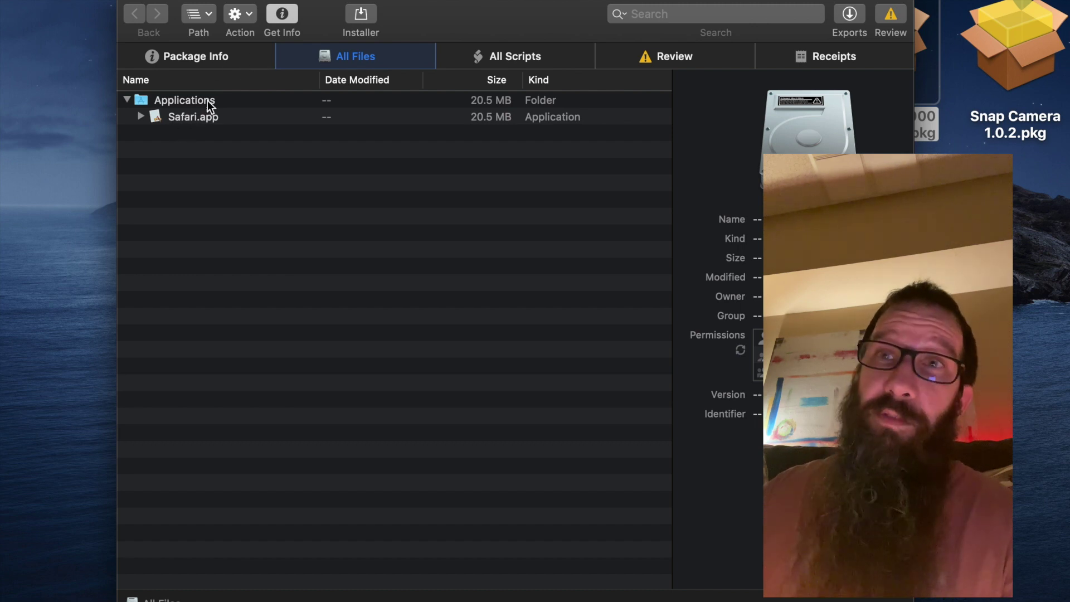
# Open the Safari package's preinstall script and highlight the comment lines about copying users' files via curl.
pyautogui.click(528, 59)
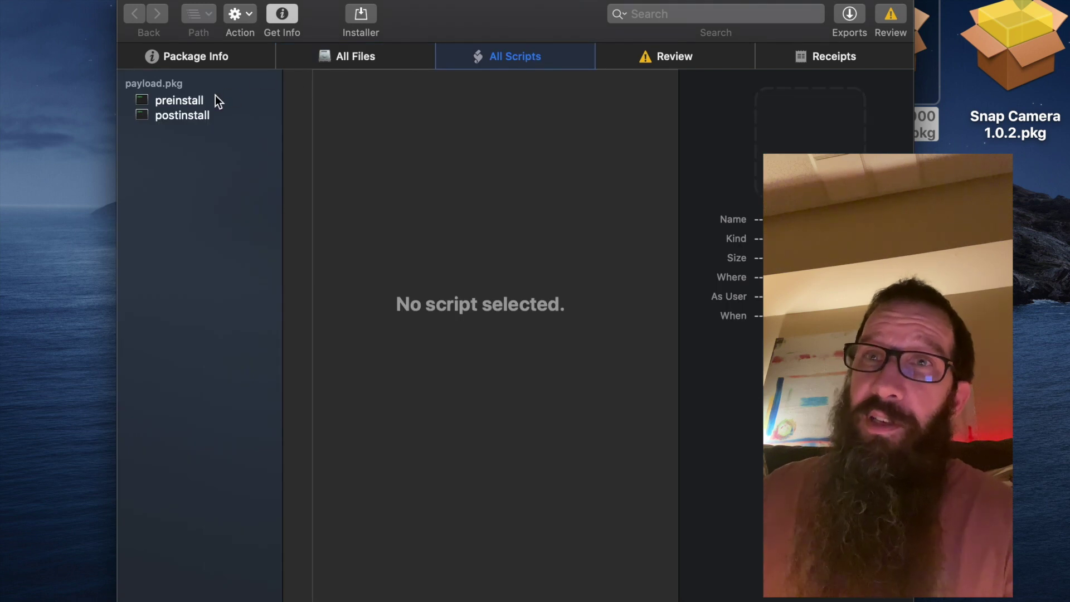
pyautogui.click(173, 102)
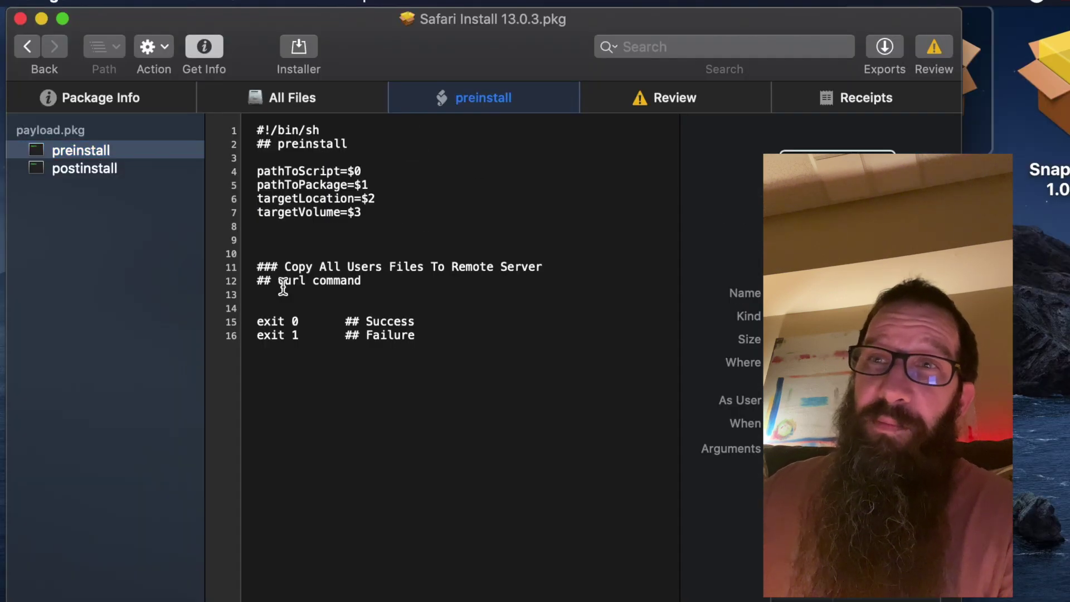
pyautogui.doubleClick(347, 211)
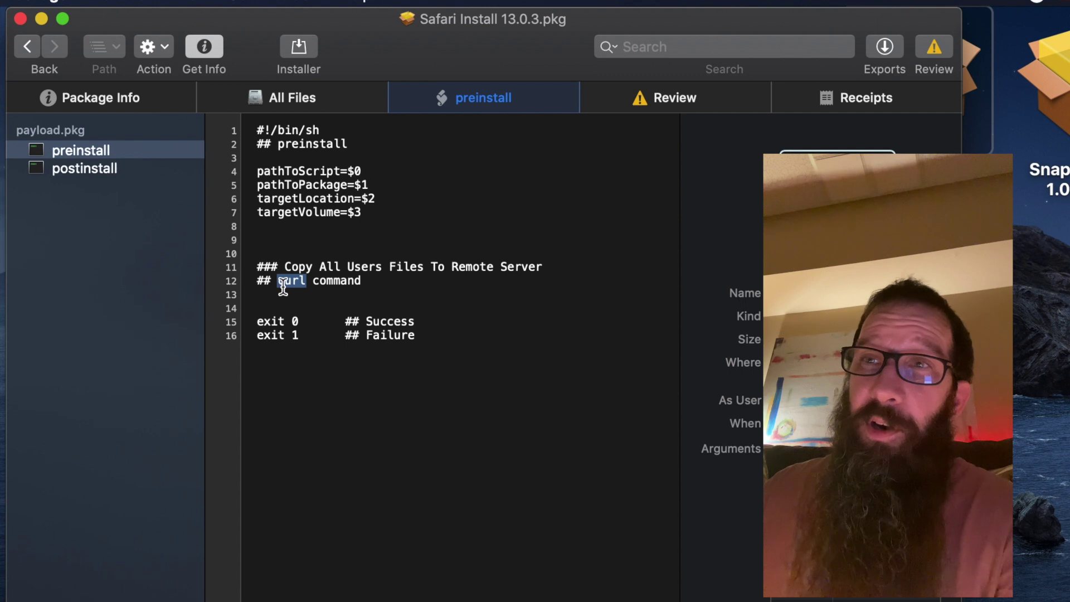
pyautogui.doubleClick(292, 268)
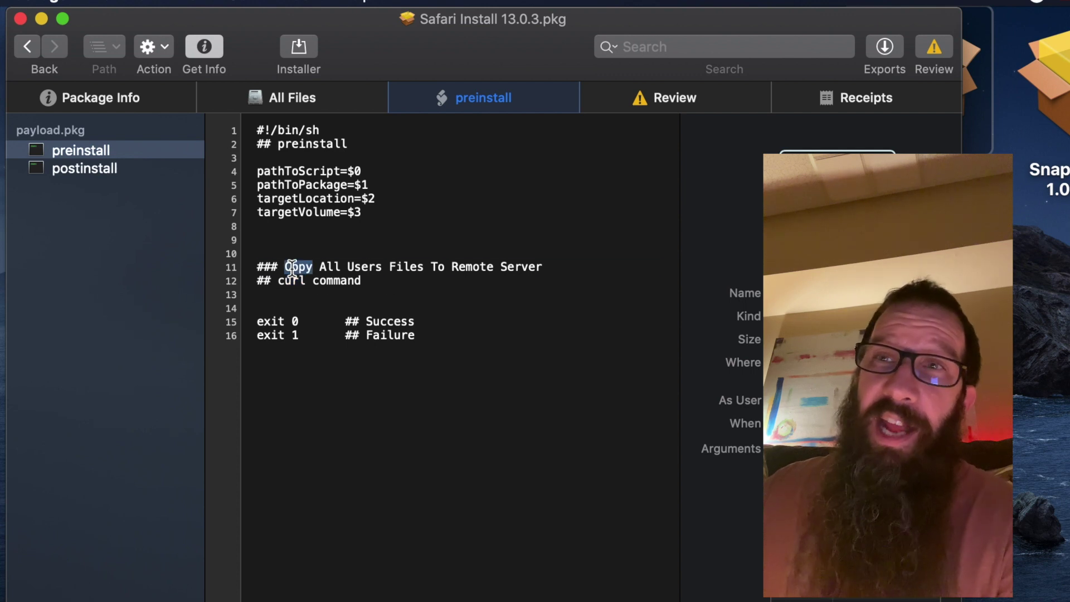
pyautogui.tripleClick(293, 267)
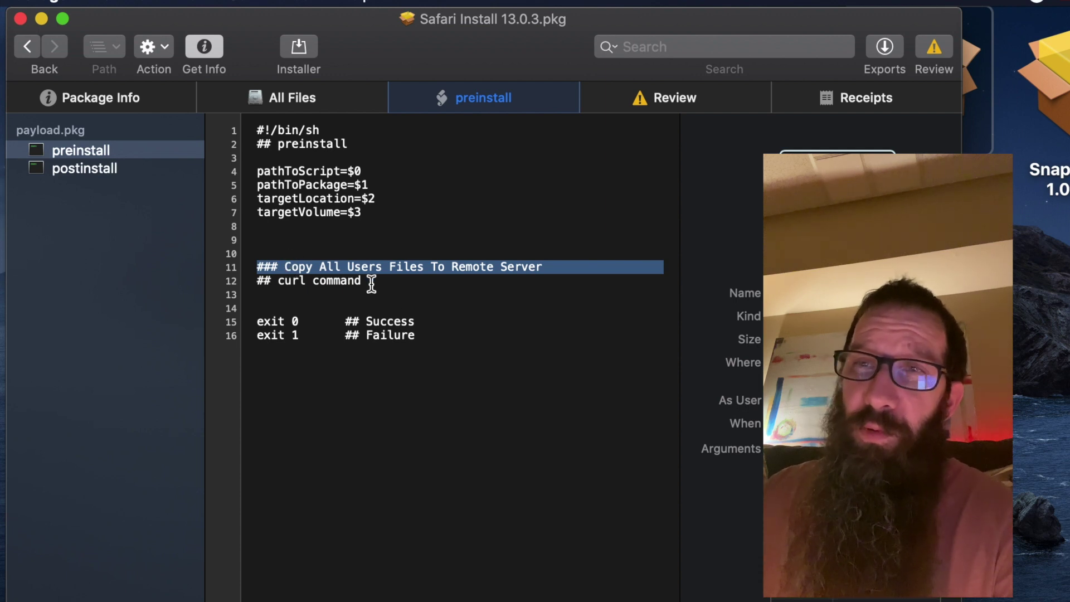
pyautogui.moveTo(373, 282); pyautogui.dragTo(290, 256)
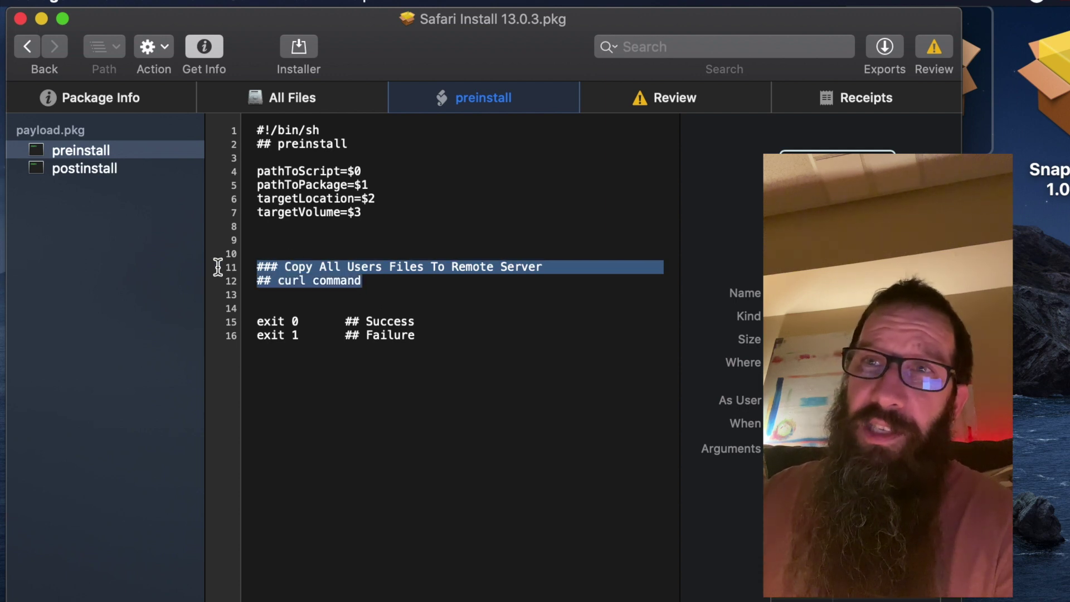
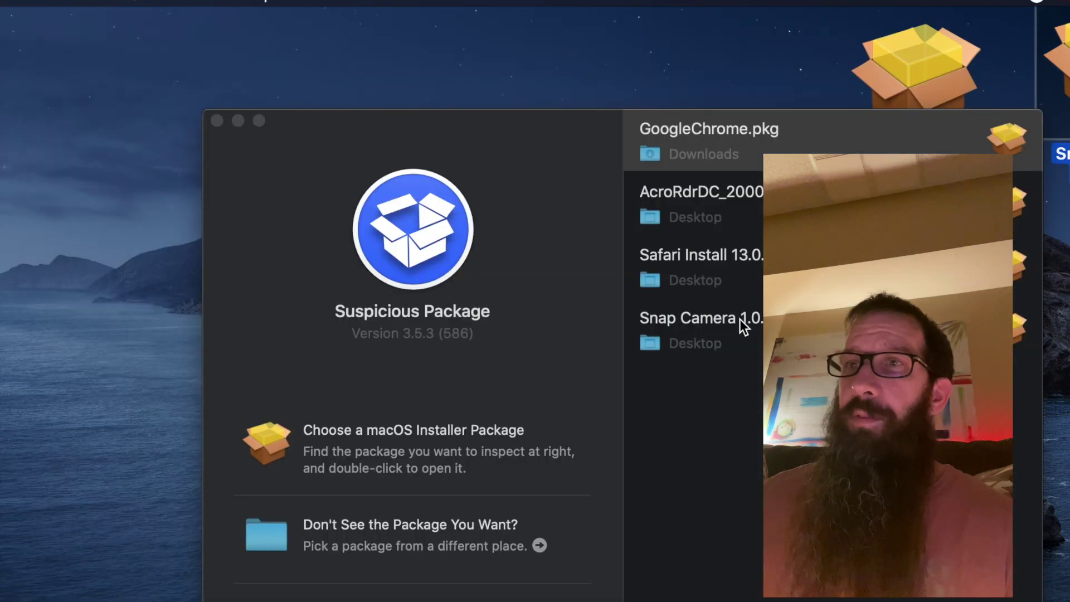
# Open the Snap Camera installer package and bring up the context menu for Snap Camera.app.
pyautogui.doubleClick(720, 322)
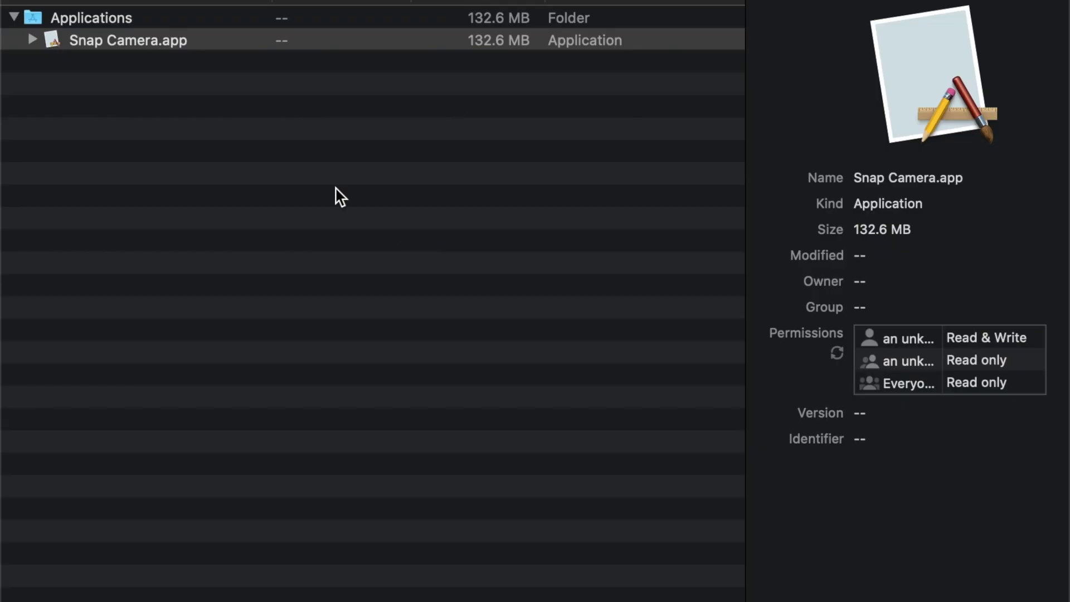
pyautogui.click(120, 41)
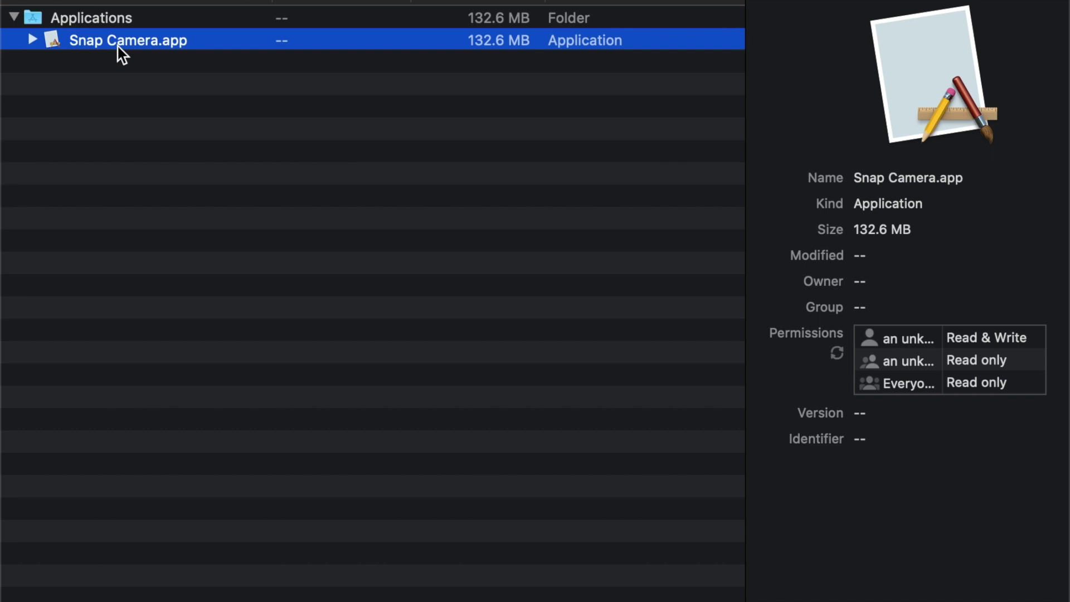
pyautogui.rightClick(122, 54)
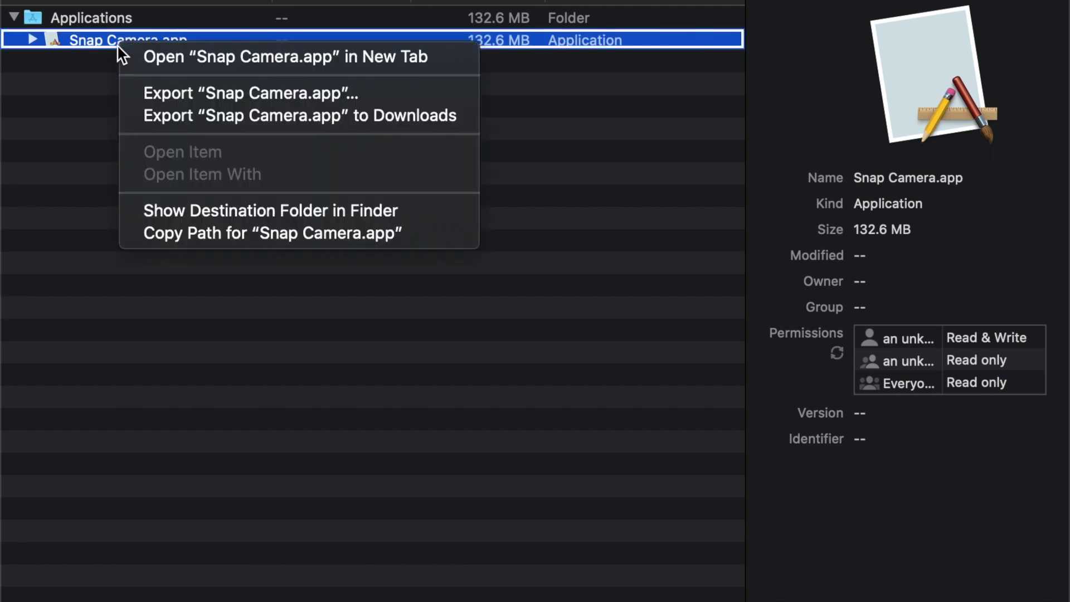
# Show Snap Camera.app's destination folder in Finder and move the Finder window to the left.
pyautogui.click(213, 210)
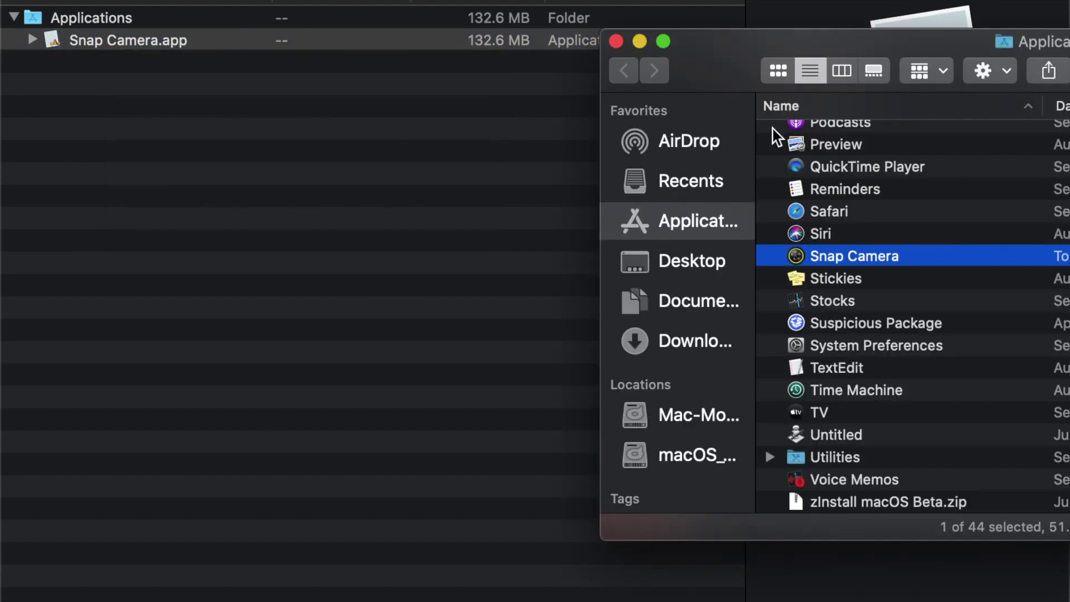
pyautogui.moveTo(737, 47); pyautogui.dragTo(277, 118)
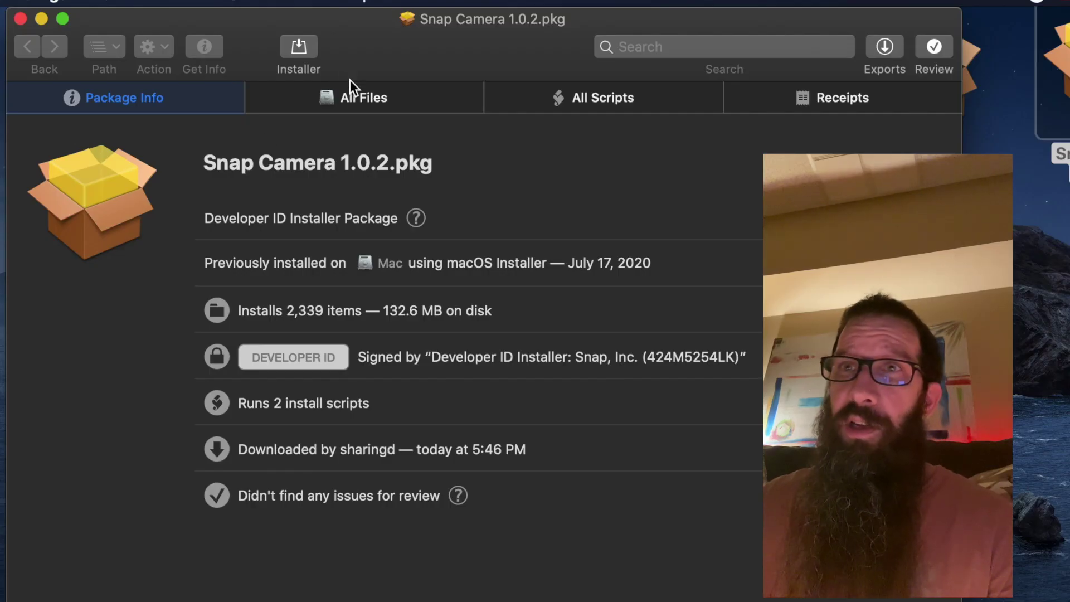
# List all files the package installs and select Snap Camera.app in Applications.
pyautogui.click(350, 105)
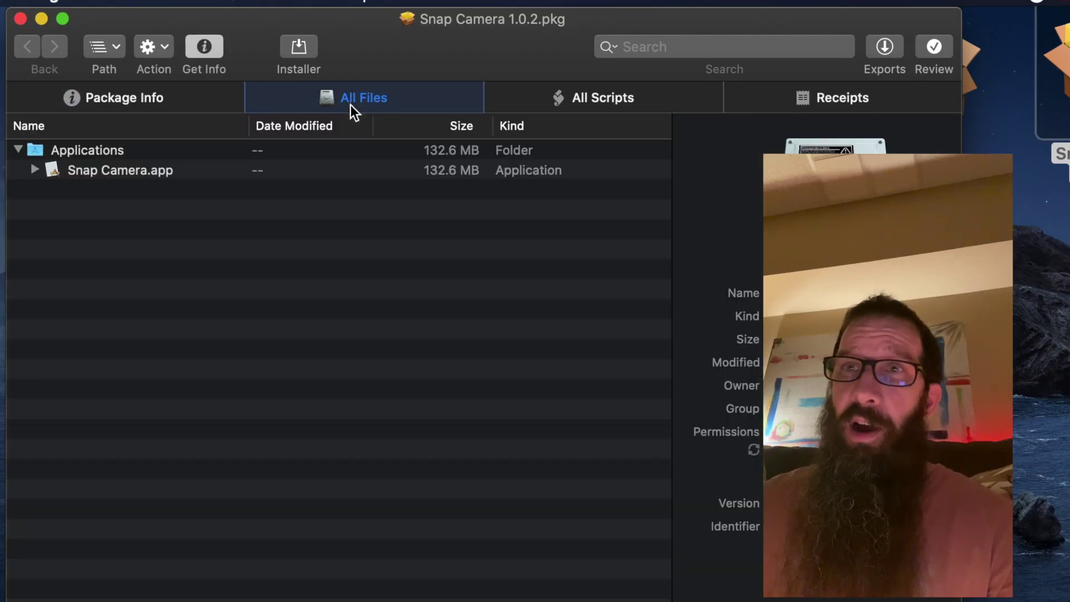
pyautogui.click(116, 173)
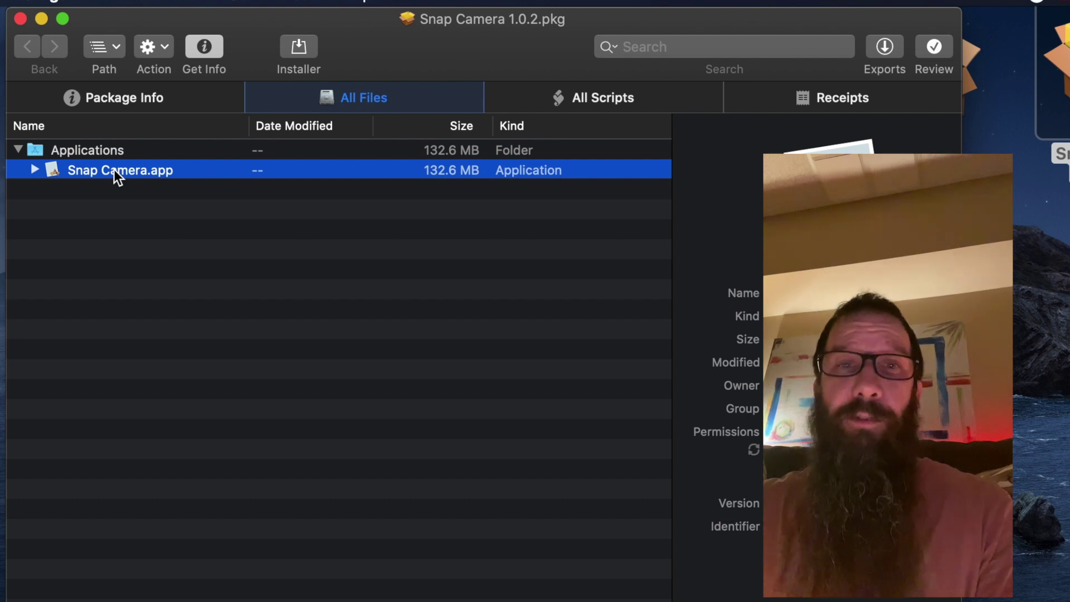
# Launch Terminal through Spotlight.
pyautogui.press('cmd+space')
pyautogui.write('term')
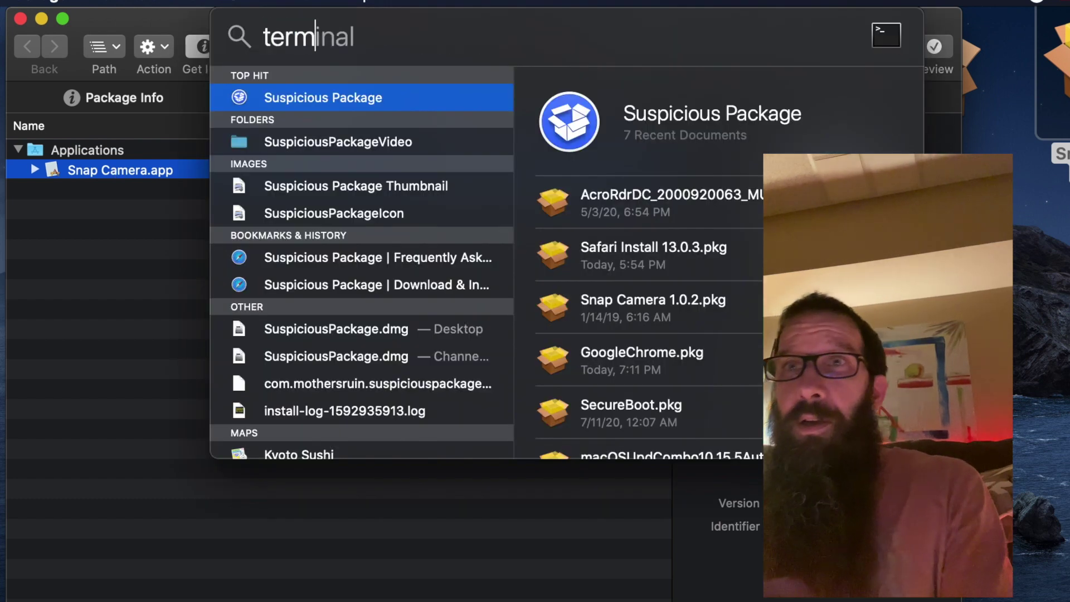
pyautogui.press('Return')
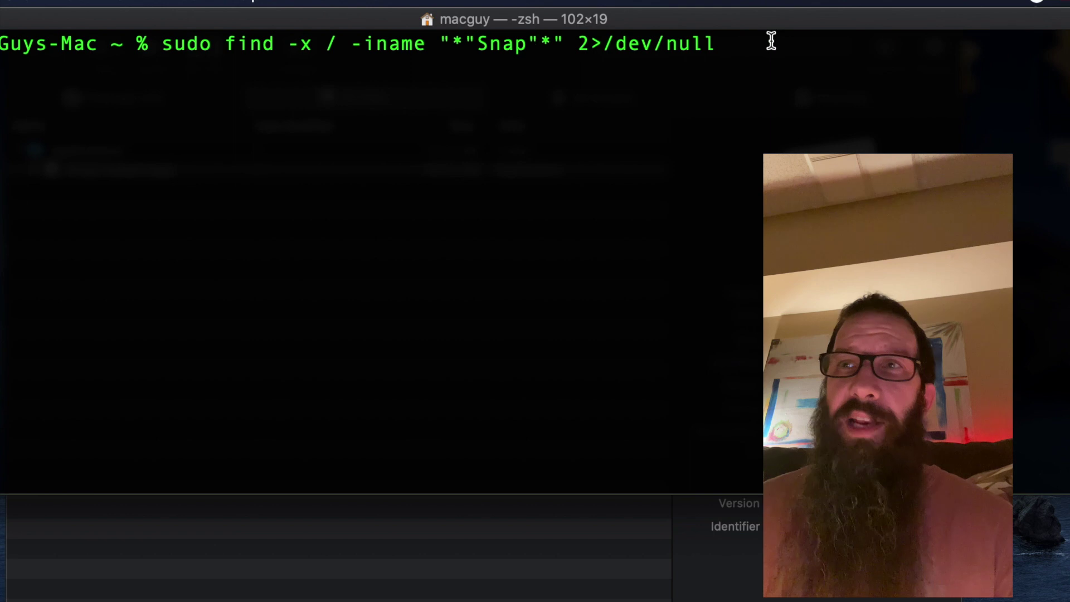
# Paste the home folder path into the find command and run the '*Snap*' search.
pyautogui.press('Right')
pyautogui.press('Right')
pyautogui.press('Right')
pyautogui.press('Right')
pyautogui.press('Right')
pyautogui.press('Right')
pyautogui.press('Right')
pyautogui.press('Right')
pyautogui.press('Right')
pyautogui.press('Right')
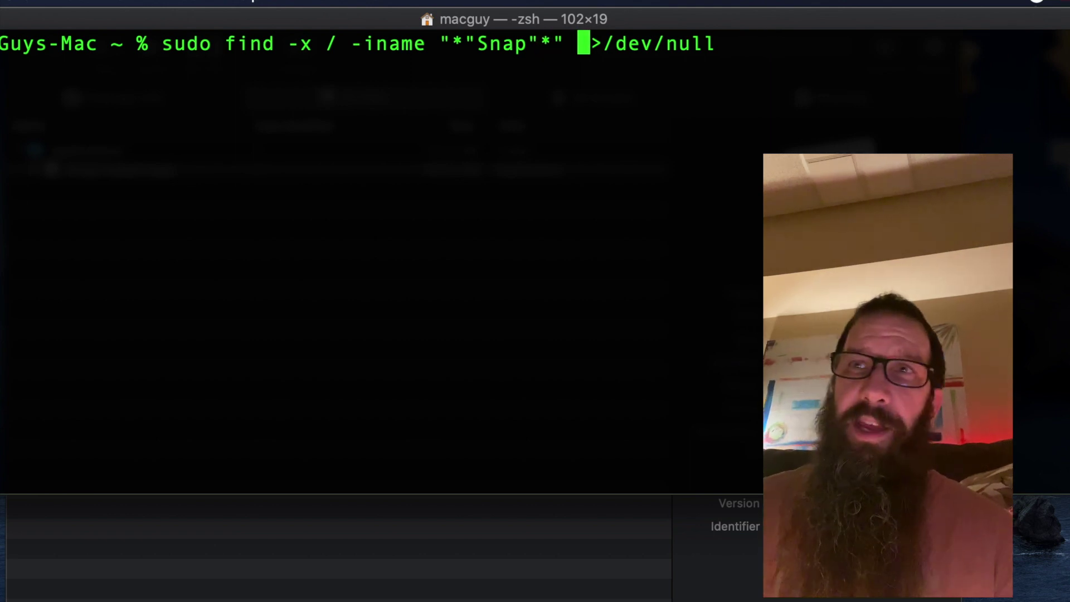
pyautogui.press('Right')
pyautogui.press('Right')
pyautogui.press('Right')
pyautogui.press('Right')
pyautogui.press('Right')
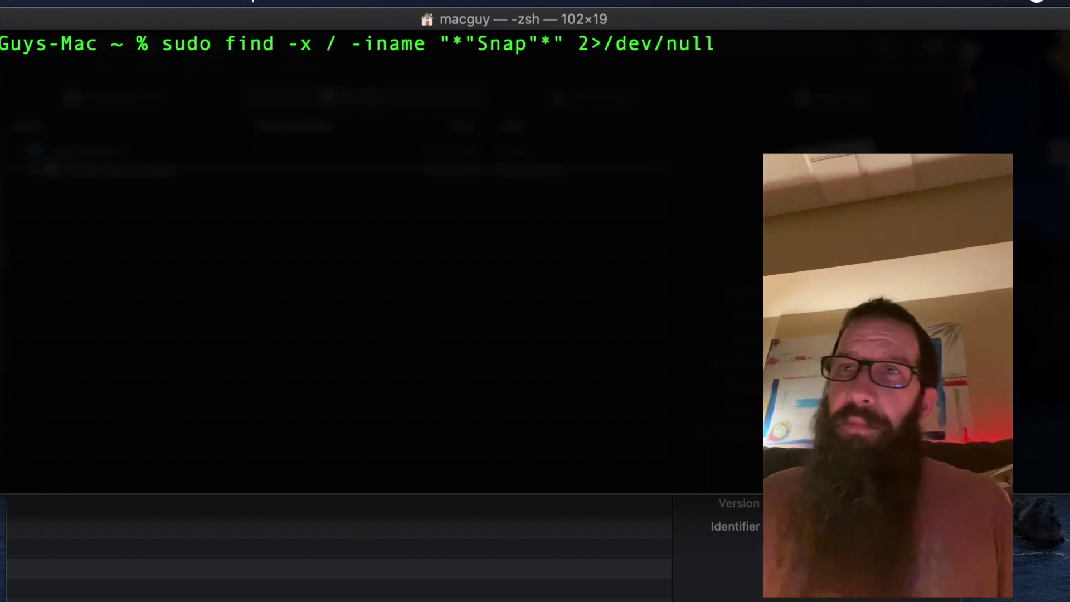
pyautogui.press('Left')
pyautogui.press('Left')
pyautogui.press('Left')
pyautogui.press('Left')
pyautogui.press('Left')
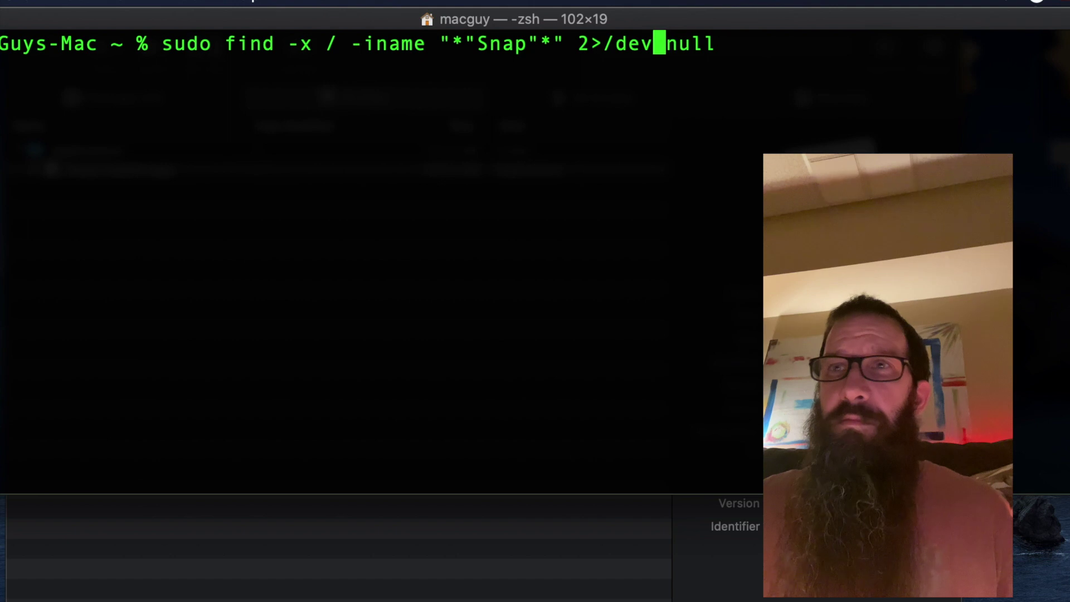
pyautogui.press('Left')
pyautogui.press('Left')
pyautogui.press('Left')
pyautogui.press('Left')
pyautogui.press('Left')
pyautogui.press('Left')
pyautogui.press('Left')
pyautogui.press('Left')
pyautogui.press('Left')
pyautogui.press('Left')
pyautogui.press('Left')
pyautogui.press('Left')
pyautogui.press('Left')
pyautogui.press('Left')
pyautogui.press('Left')
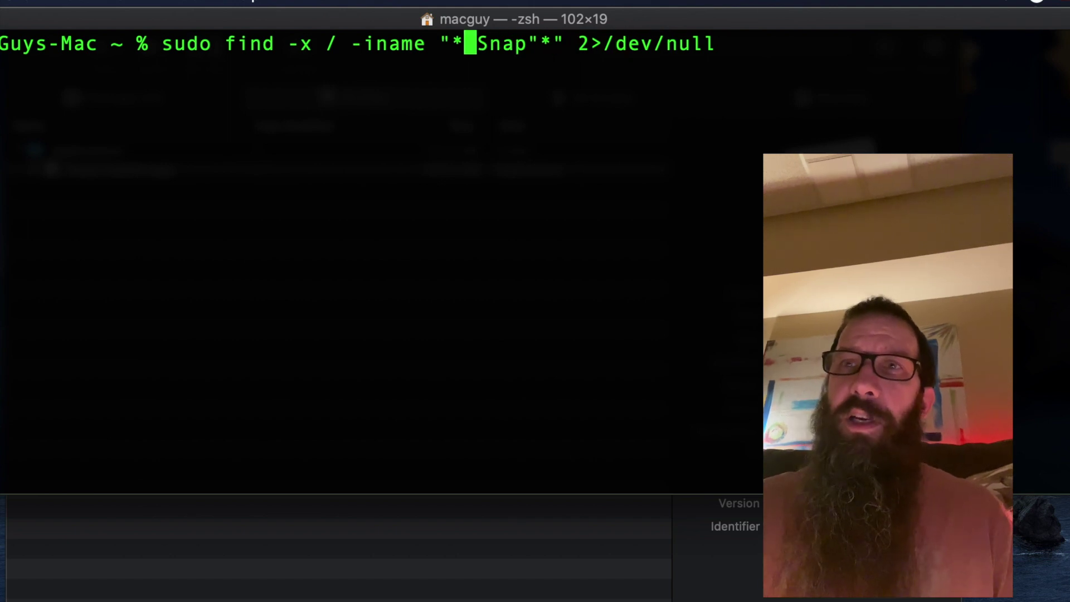
pyautogui.press('Left')
pyautogui.press('Left')
pyautogui.press('Left')
pyautogui.press('Left')
pyautogui.press('Left')
pyautogui.press('Left')
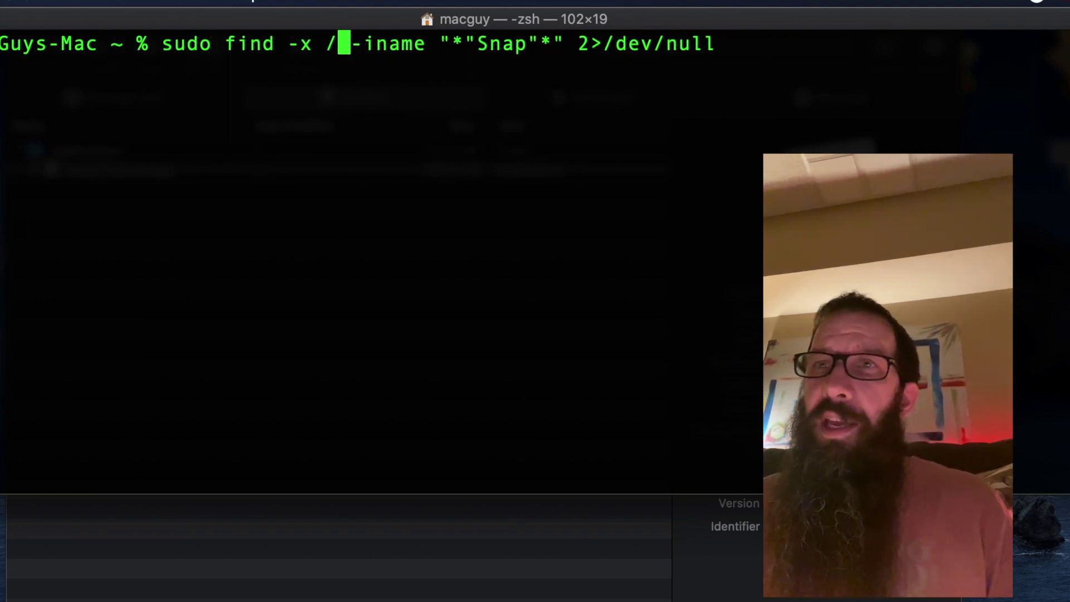
pyautogui.write('Volumes/Mac/Users/macguy/')
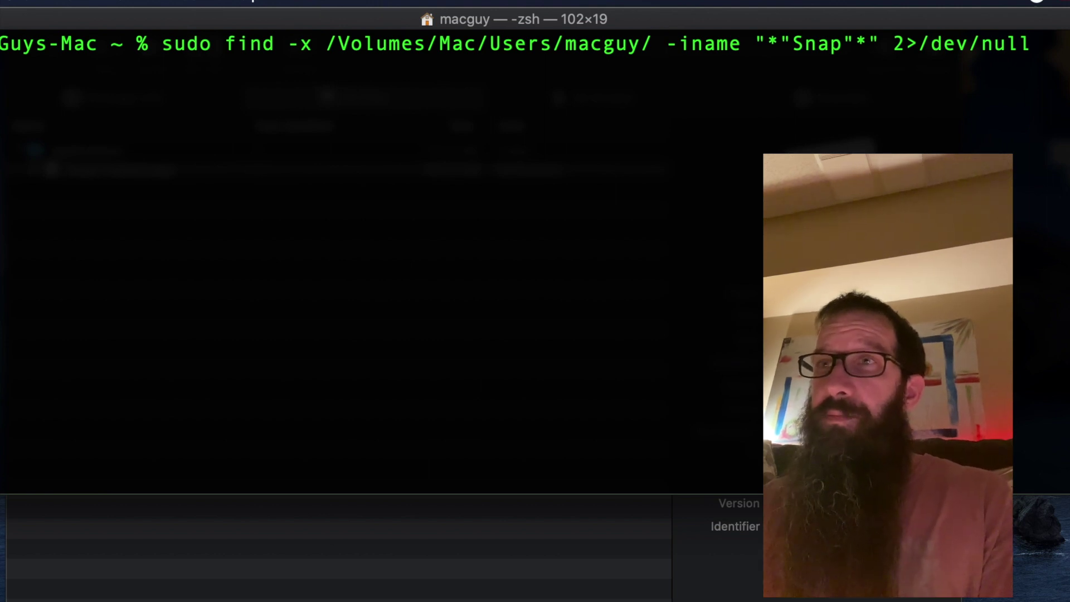
pyautogui.press('Right')
pyautogui.press('Right')
pyautogui.press('Right')
pyautogui.press('Right')
pyautogui.press('Right')
pyautogui.press('Right')
pyautogui.press('Right')
pyautogui.press('Right')
pyautogui.press('Right')
pyautogui.press('Right')
pyautogui.press('Right')
pyautogui.press('Right')
pyautogui.press('Right')
pyautogui.press('Right')
pyautogui.press('Right')
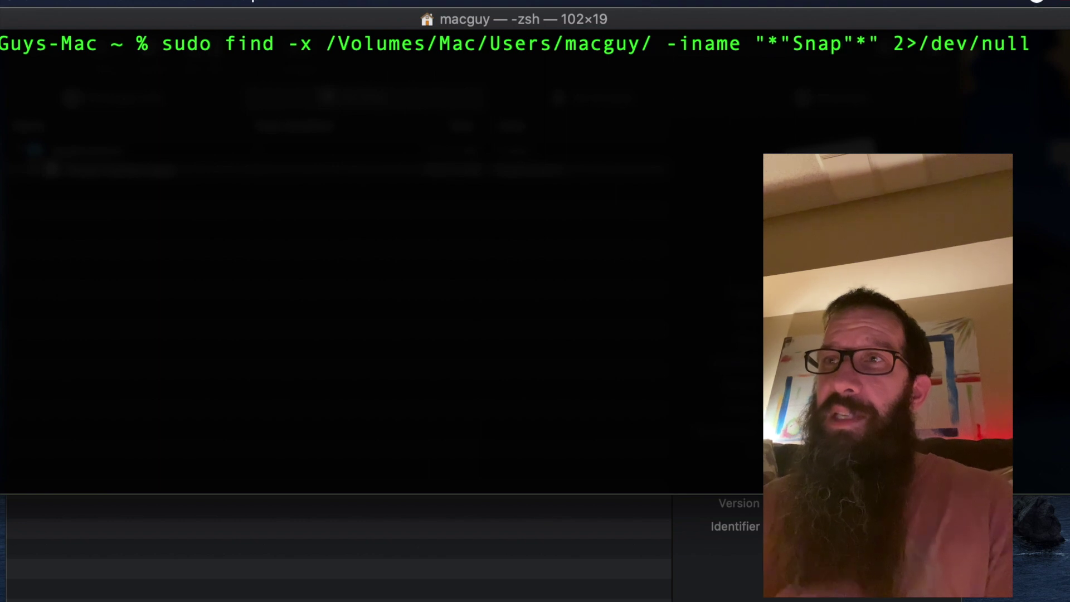
pyautogui.press('Right')
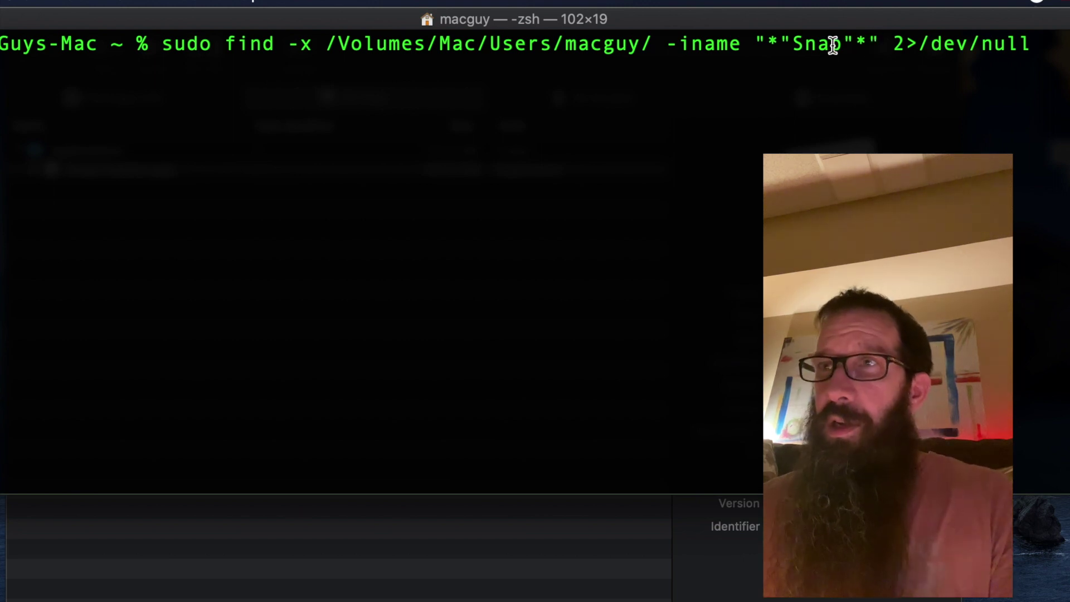
pyautogui.moveTo(895, 43); pyautogui.dragTo(1024, 41)
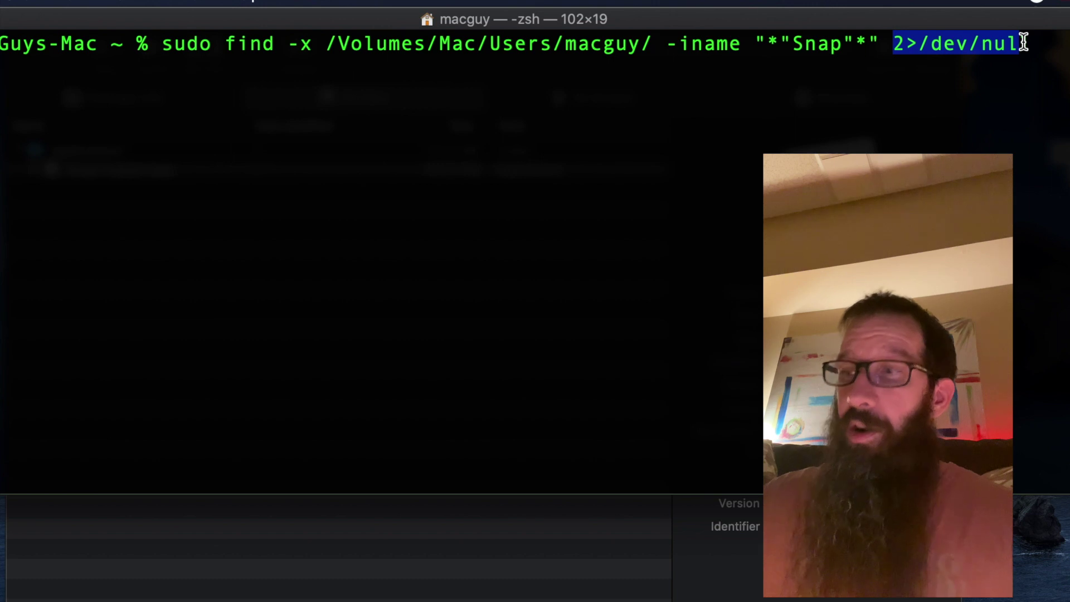
pyautogui.press('Return')
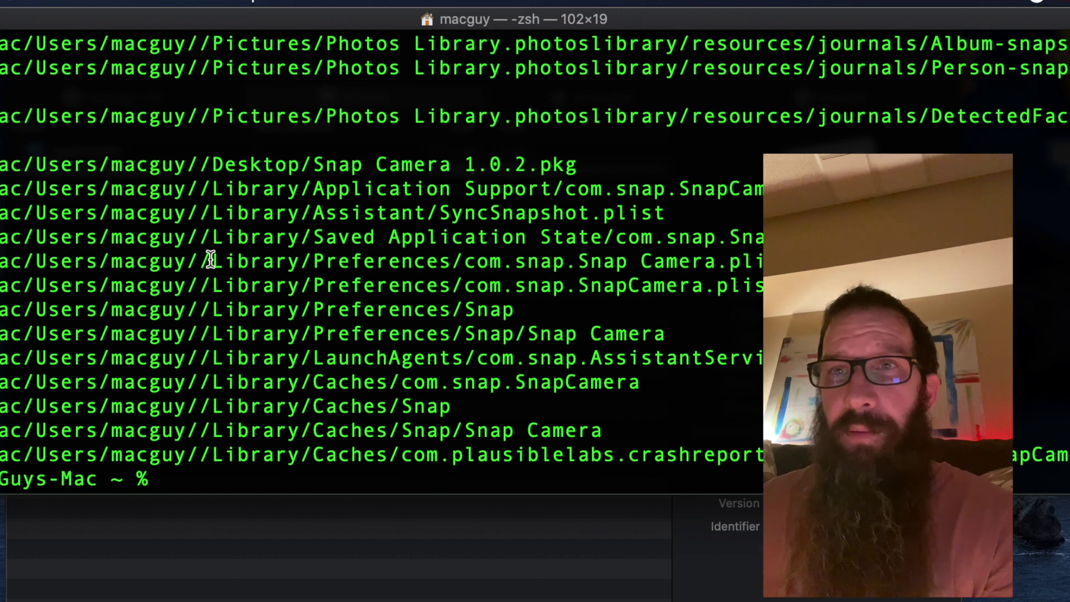
# Enlarge Terminal and rerun the find from / so it lists SnapCamera.plugin and other system-wide Snap files.
pyautogui.doubleClick(558, 358)
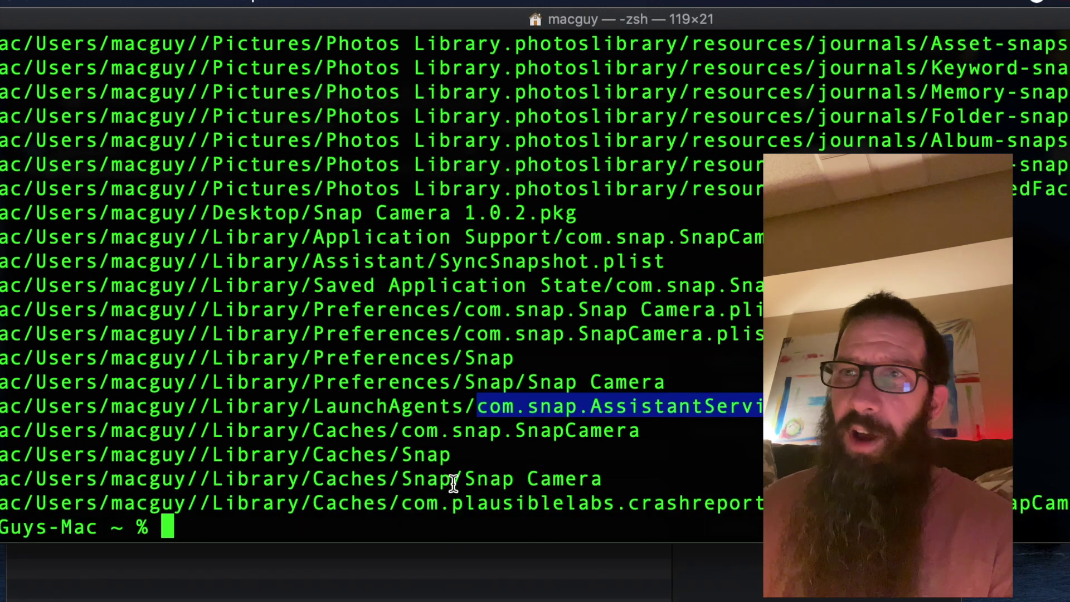
pyautogui.press('Up')
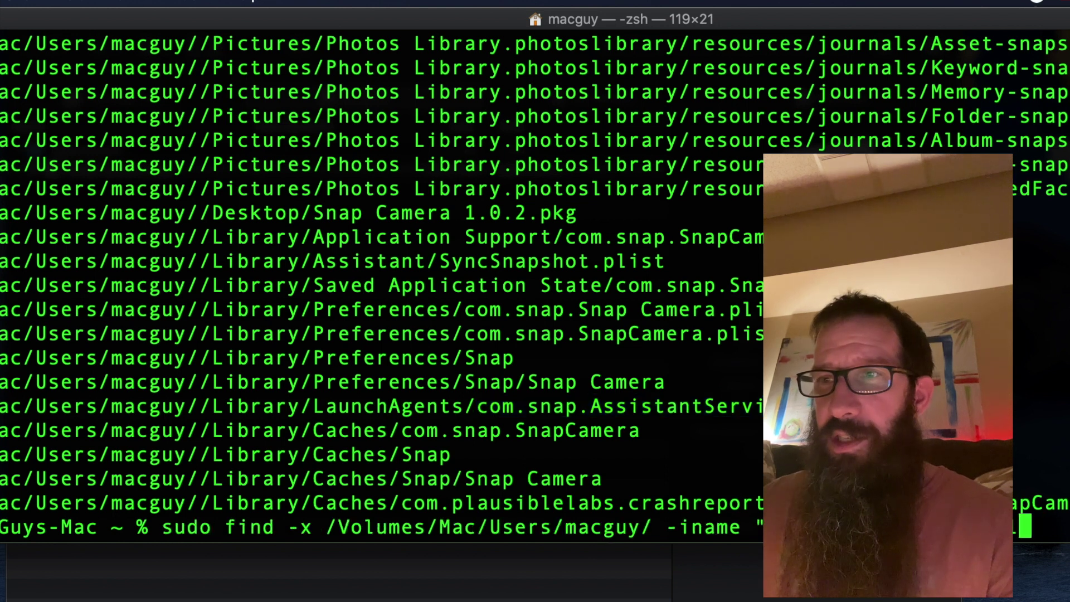
pyautogui.press('Left')
pyautogui.press('Left')
pyautogui.press('Left')
pyautogui.press('Left')
pyautogui.press('Left')
pyautogui.press('Left')
pyautogui.press('Left')
pyautogui.press('Left')
pyautogui.press('BackSpace')
pyautogui.press('BackSpace')
pyautogui.press('BackSpace')
pyautogui.press('BackSpace')
pyautogui.press('BackSpace')
pyautogui.press('BackSpace')
pyautogui.press('BackSpace')
pyautogui.press('BackSpace')
pyautogui.press('BackSpace')
pyautogui.press('BackSpace')
pyautogui.press('BackSpace')
pyautogui.press('BackSpace')
pyautogui.press('BackSpace')
pyautogui.press('BackSpace')
pyautogui.press('BackSpace')
pyautogui.press('BackSpace')
pyautogui.press('BackSpace')
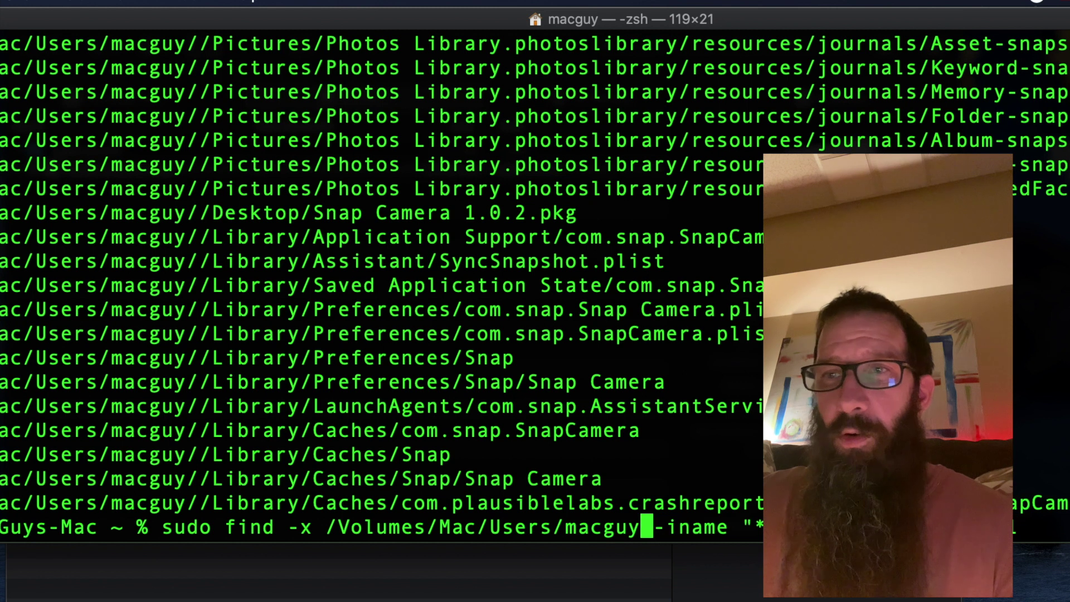
pyautogui.press('BackSpace')
pyautogui.press('BackSpace')
pyautogui.press('BackSpace')
pyautogui.press('BackSpace')
pyautogui.press('BackSpace')
pyautogui.press('BackSpace')
pyautogui.press('BackSpace')
pyautogui.press('BackSpace')
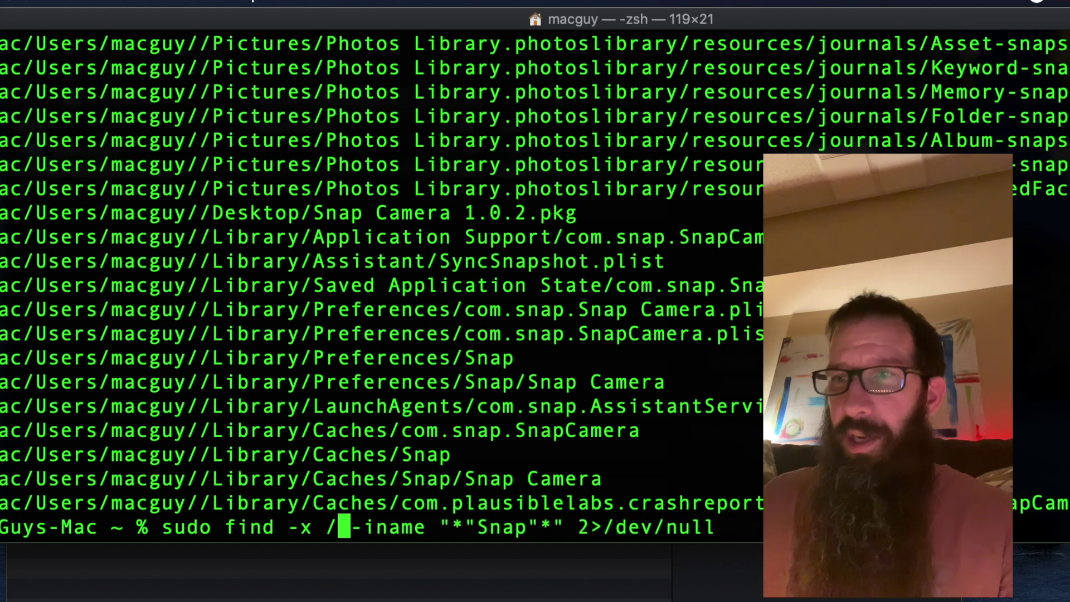
pyautogui.press('Return')
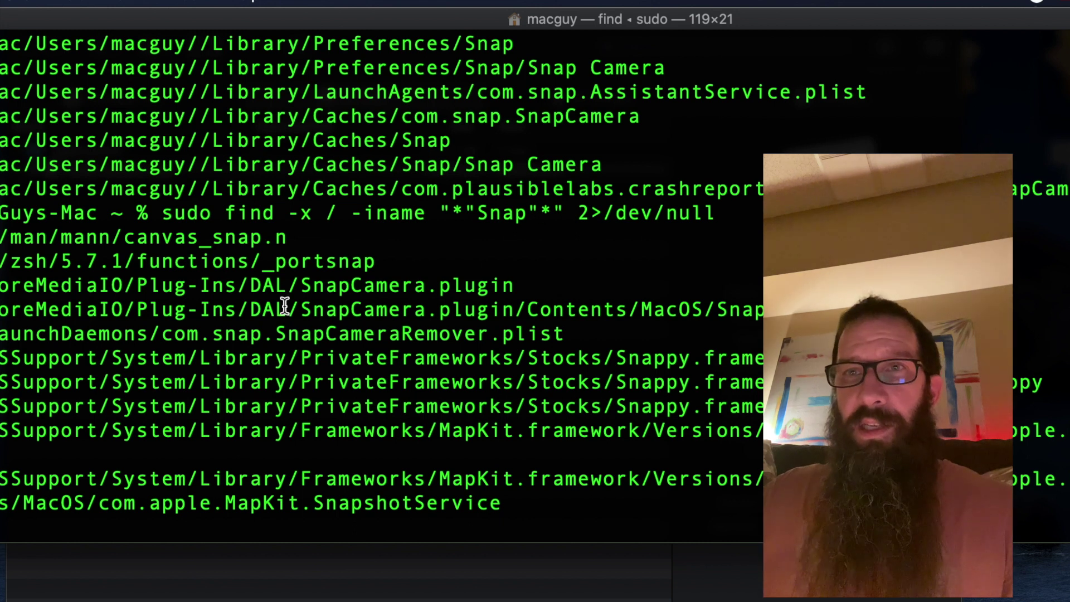
pyautogui.tripleClick(31, 258)
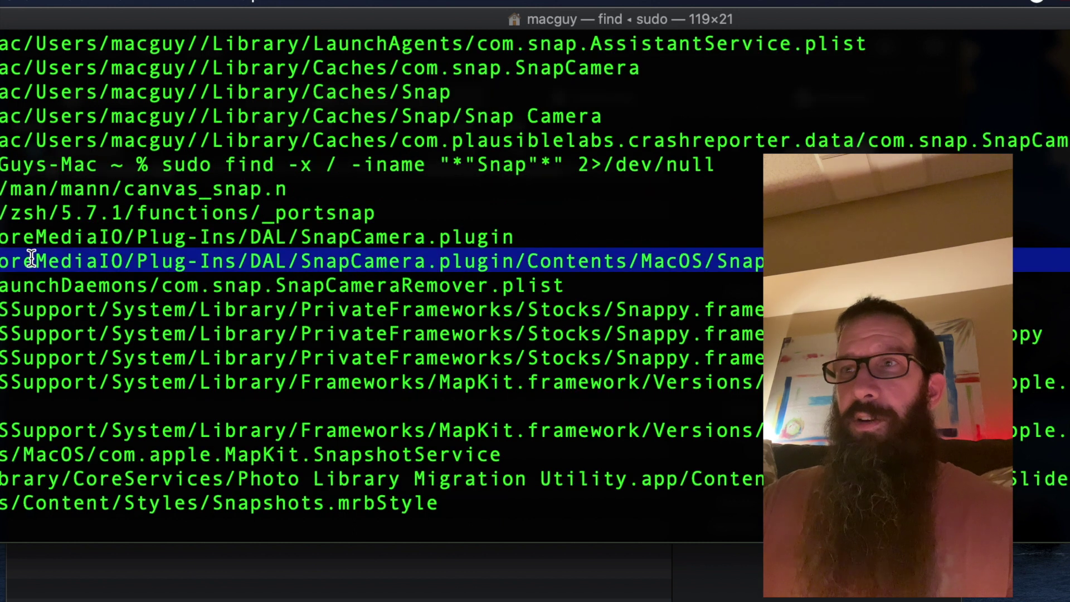